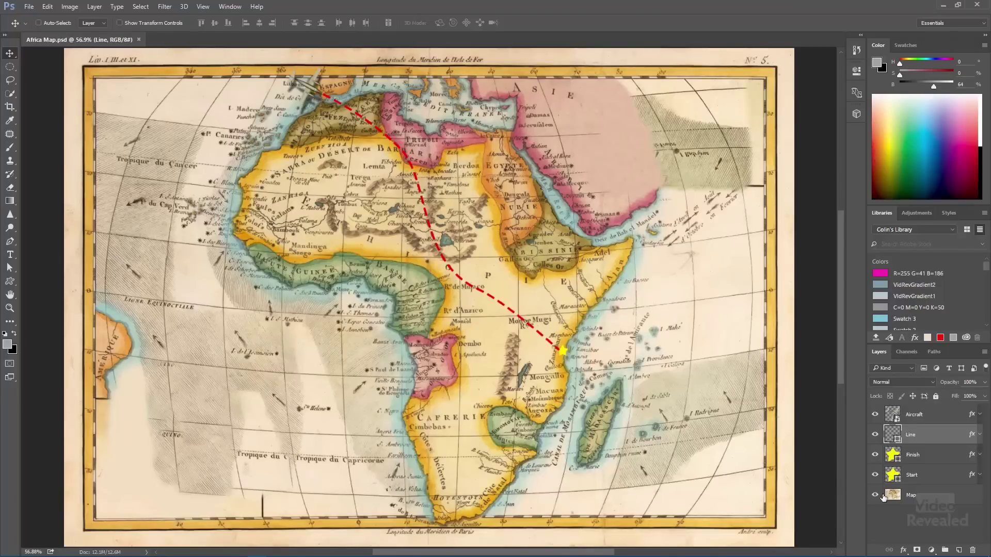
- Turn the map layers back on one by one: Start star, Finish star, dashed route, plane and Africa map
{"action": "left_click", "coordinate": [881, 496], "text": "alt"}
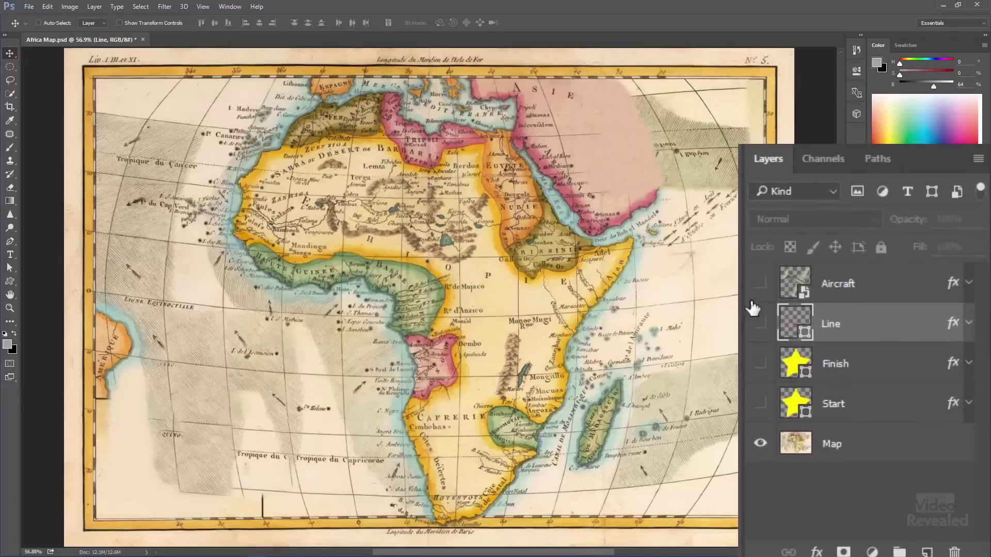
{"action": "left_click", "coordinate": [759, 444]}
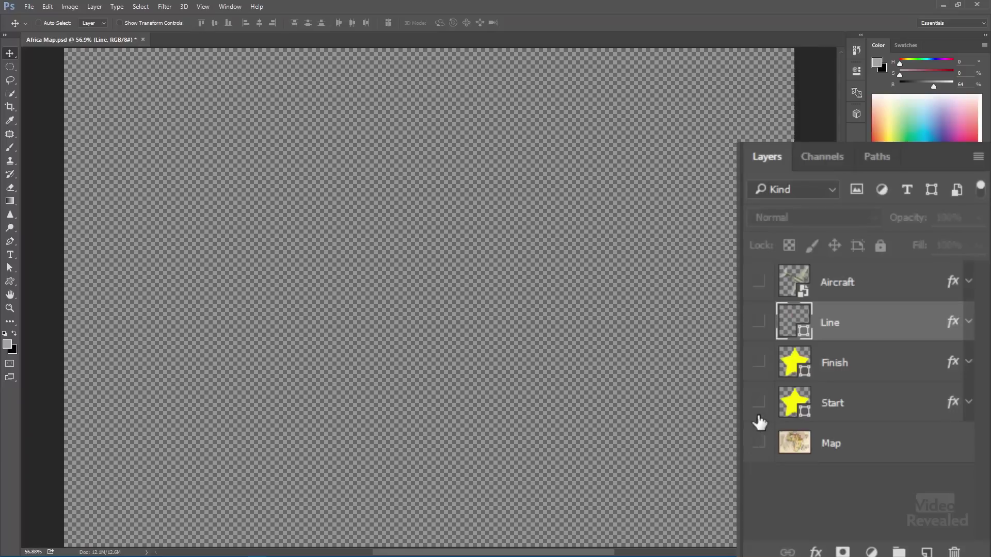
{"action": "left_click", "coordinate": [759, 403]}
{"action": "left_click", "coordinate": [759, 364]}
{"action": "left_click", "coordinate": [758, 322]}
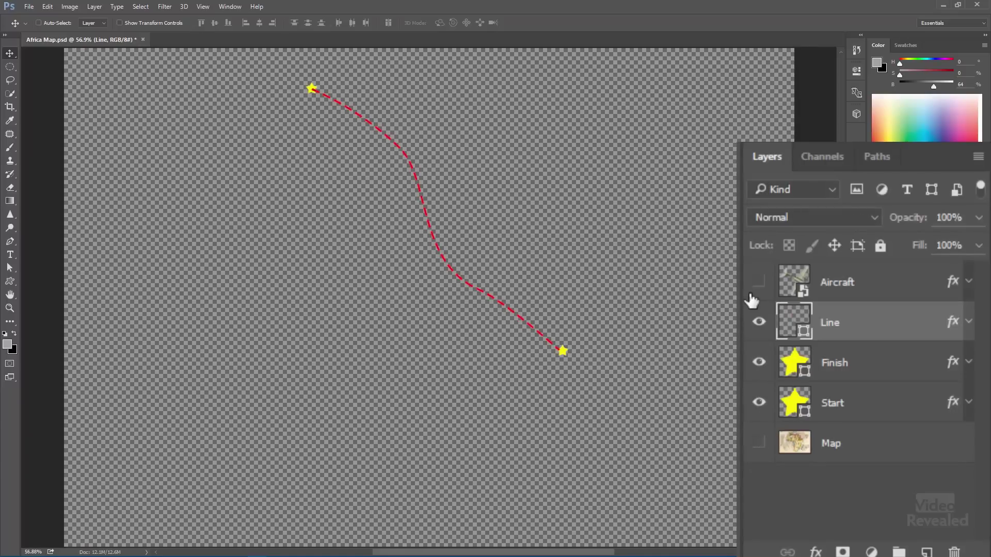
{"action": "left_click", "coordinate": [758, 281]}
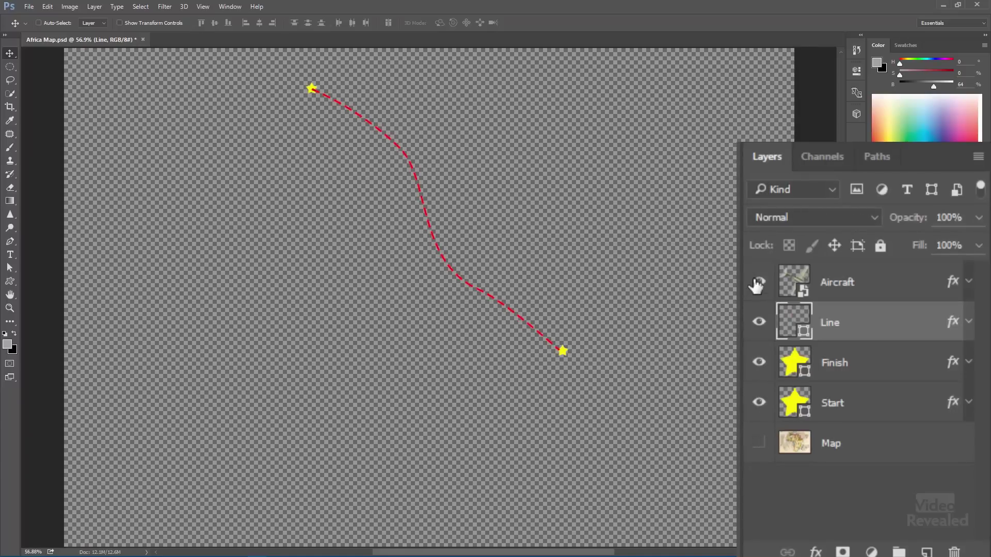
{"action": "left_click", "coordinate": [759, 443]}
- Zoom in and drag the Aircraft layer onto the start star, then zoom out to the whole map
{"action": "scroll", "coordinate": [341, 195], "scroll_direction": "up", "scroll_amount": 5}
{"action": "left_click_drag", "start_coordinate": [317, 173], "coordinate": [510, 372]}
{"action": "left_click", "coordinate": [867, 287]}
{"action": "scroll", "coordinate": [490, 222], "scroll_direction": "up", "scroll_amount": 3}
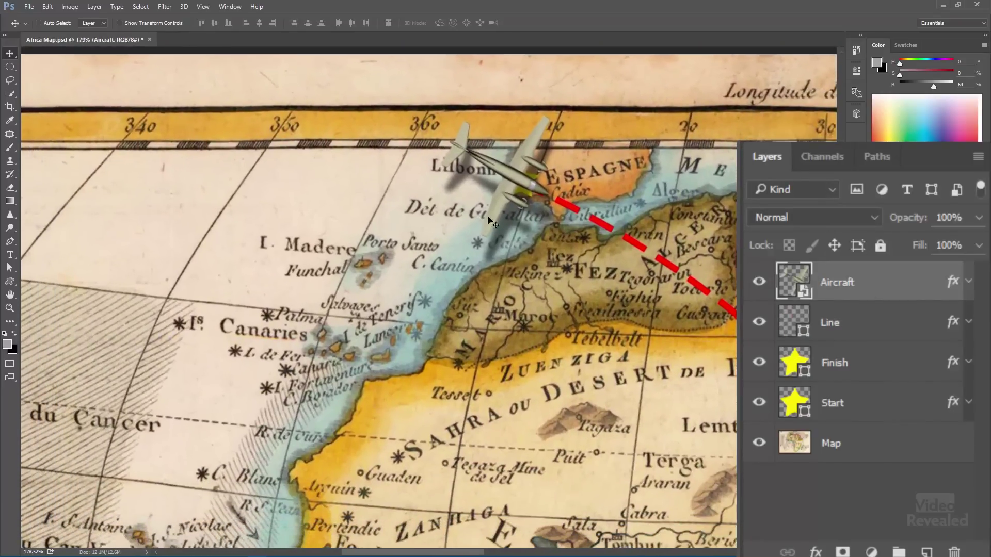
{"action": "left_click_drag", "start_coordinate": [505, 189], "coordinate": [508, 233]}
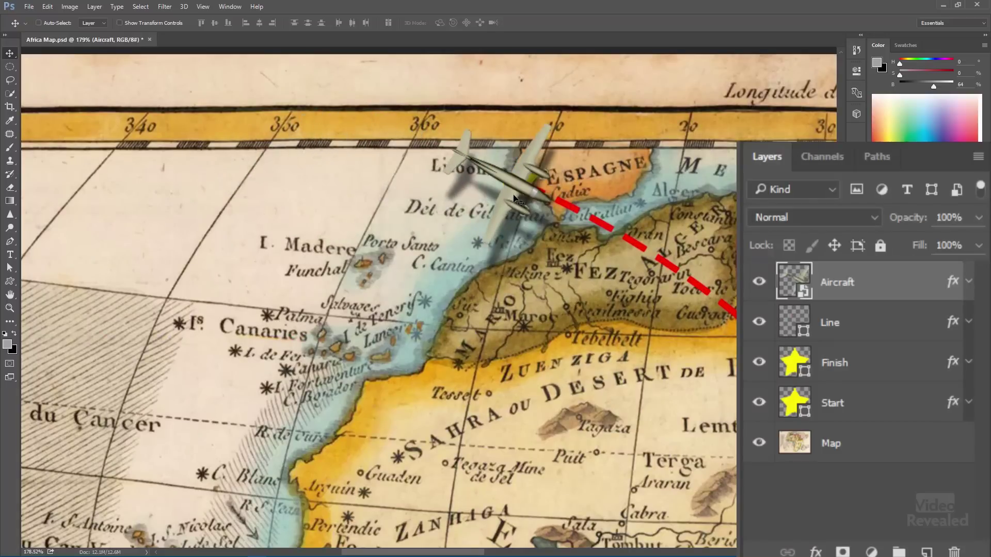
{"action": "key", "text": "ctrl"}
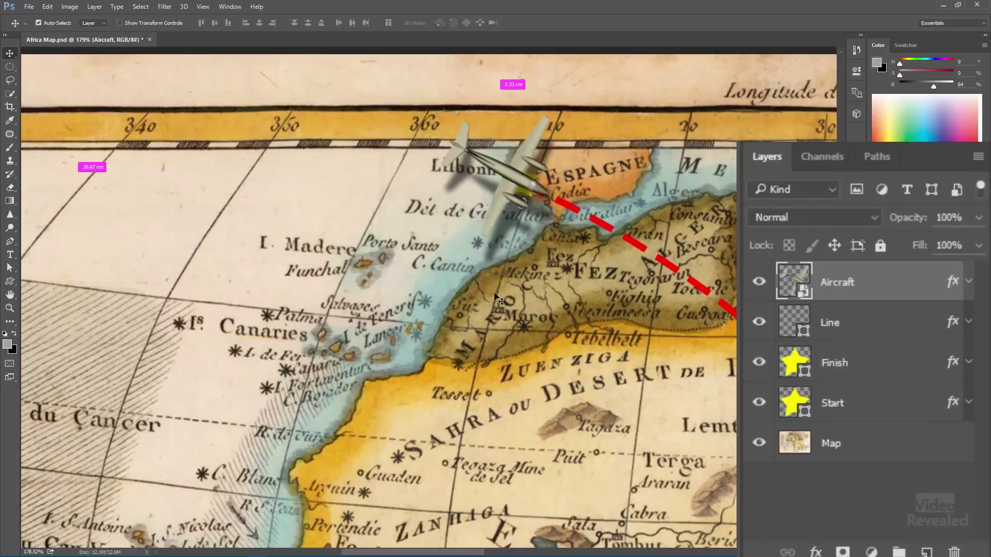
{"action": "key", "text": "ctrl+0"}
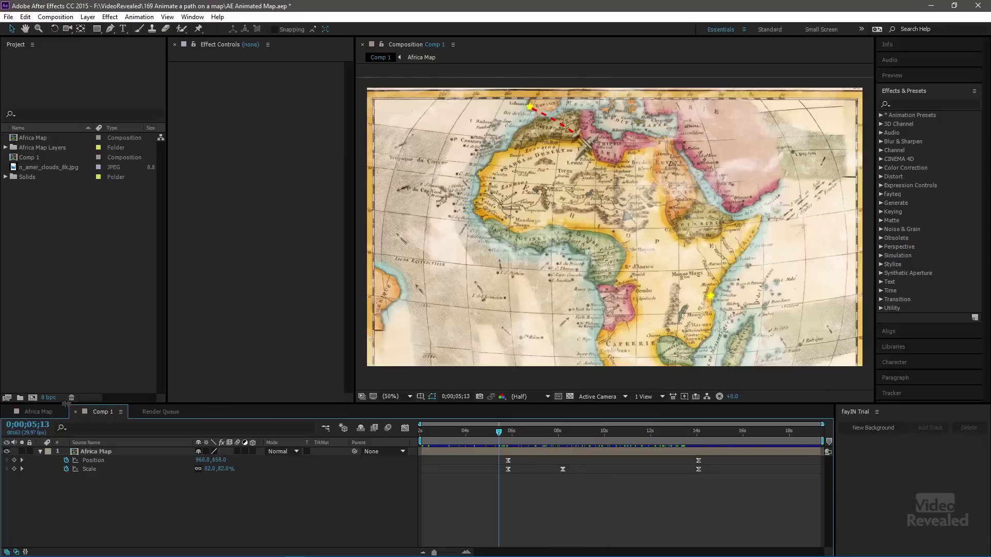
- Choose Africa Map.psd from the Project panel's import window
{"action": "left_click", "coordinate": [17, 268]}
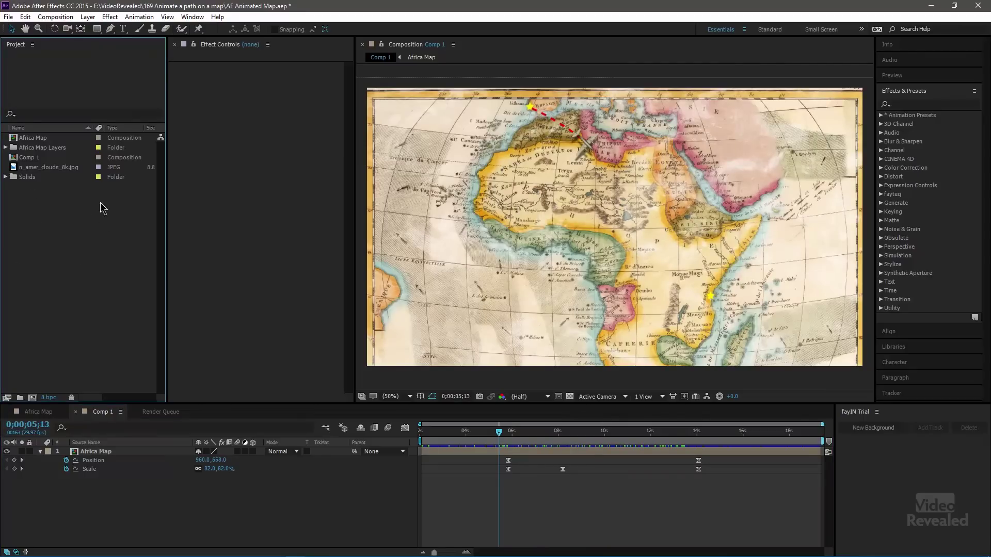
{"action": "double_click", "coordinate": [49, 220]}
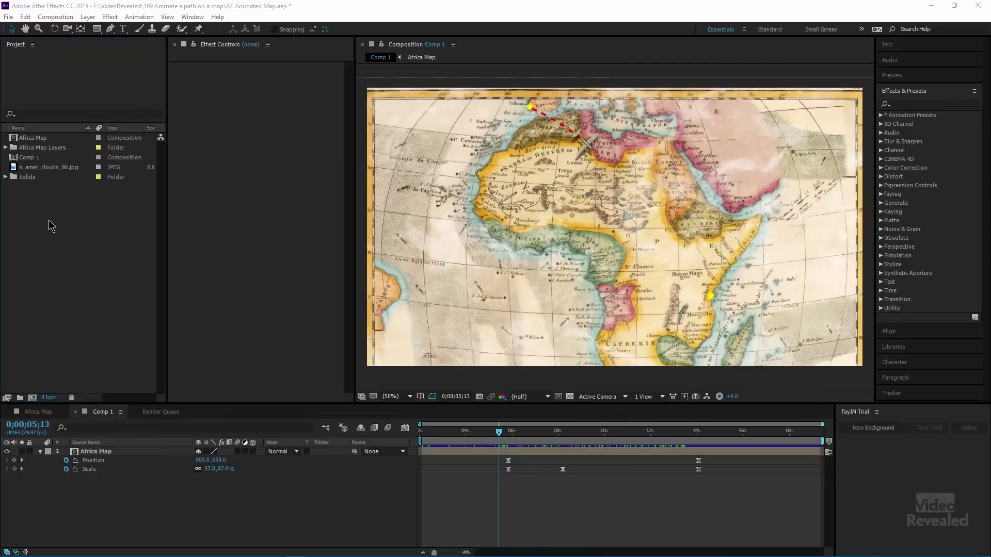
{"action": "double_click", "coordinate": [281, 207]}
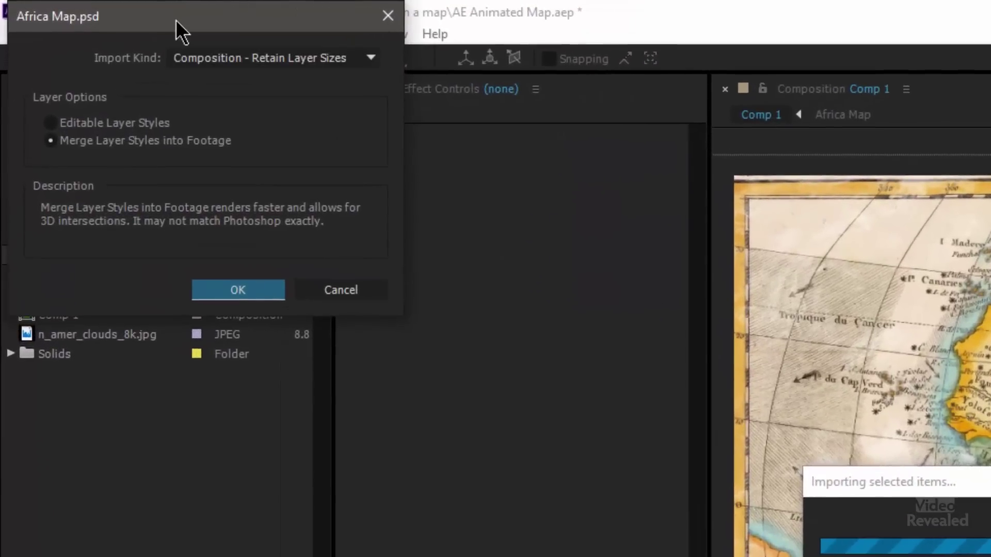
- Set Import Kind to Composition - Retain Layer Sizes with Merge Layer Styles into Footage, and confirm
{"action": "left_click", "coordinate": [225, 48]}
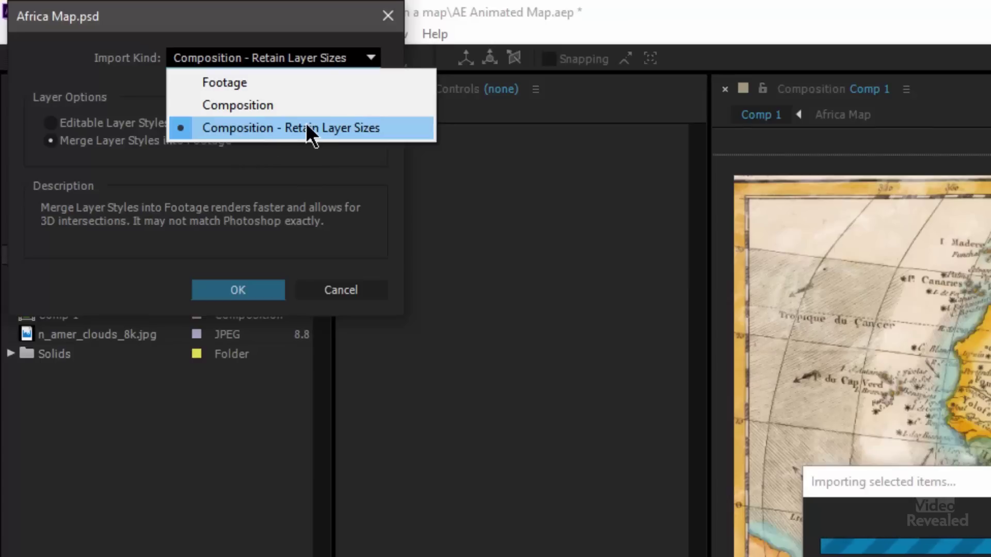
{"action": "left_click", "coordinate": [392, 127]}
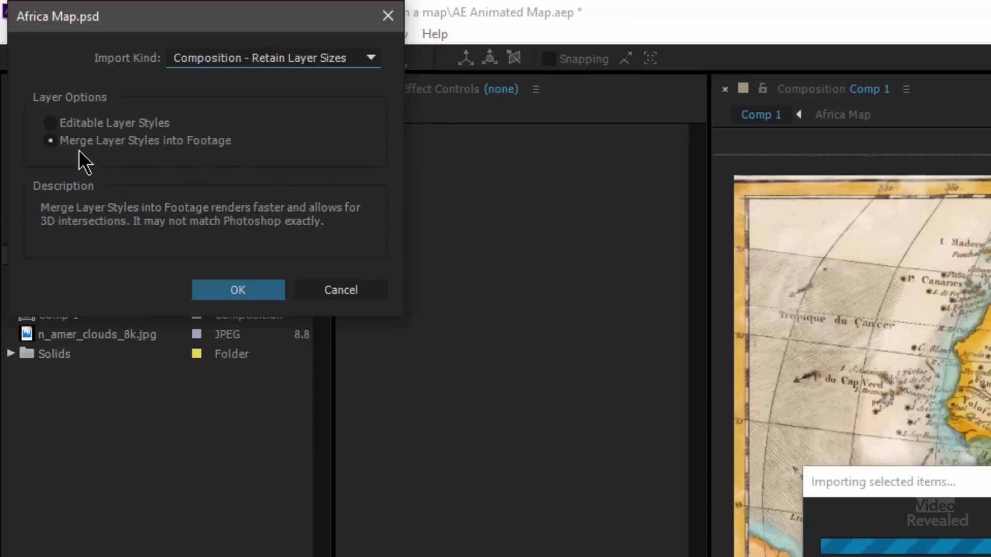
{"action": "left_click", "coordinate": [100, 122]}
{"action": "left_click", "coordinate": [100, 135]}
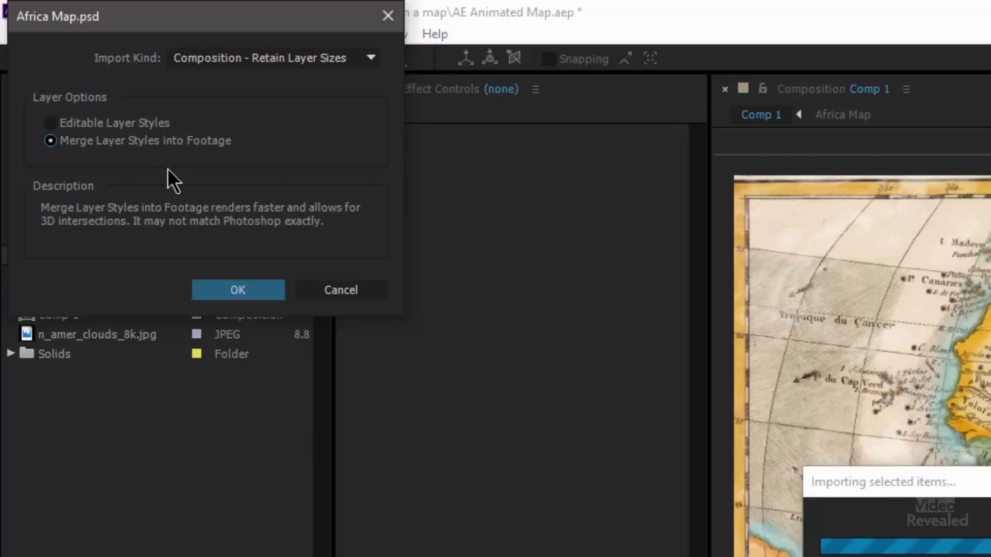
{"action": "left_click", "coordinate": [91, 124]}
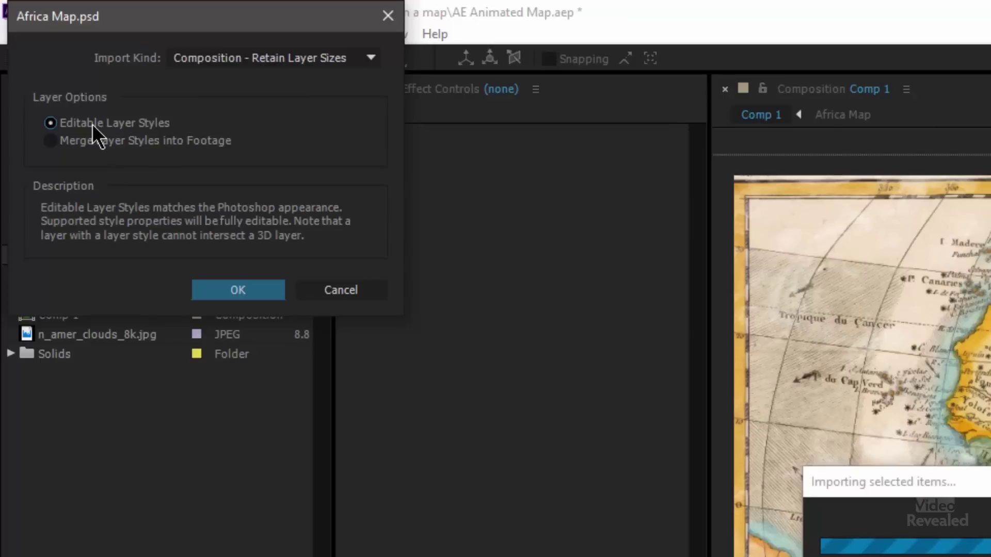
{"action": "left_click", "coordinate": [103, 141]}
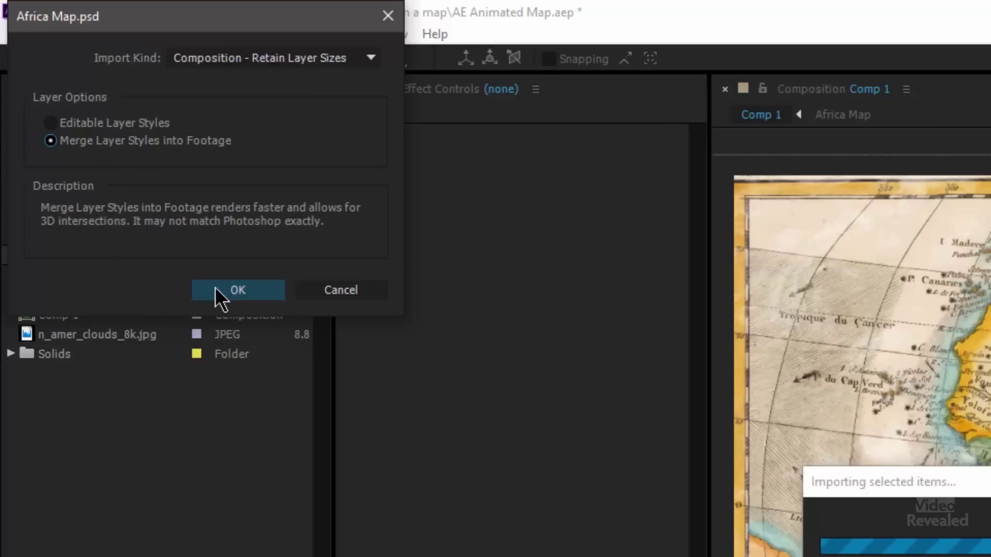
{"action": "left_click", "coordinate": [229, 290]}
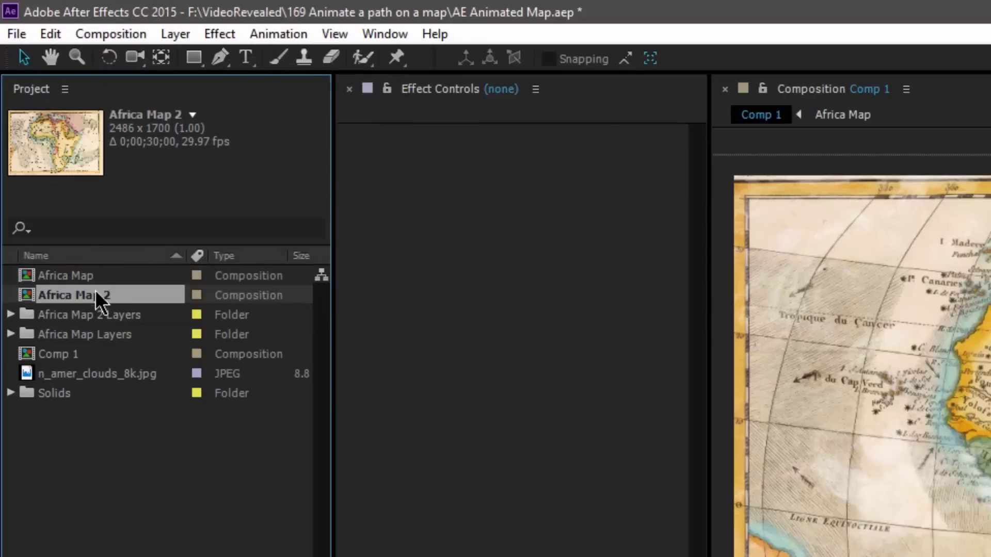
- Open Africa Map 2, toggle the Map, Start, Finish and Line layers off and on, and scrub the timeline
{"action": "double_click", "coordinate": [26, 297]}
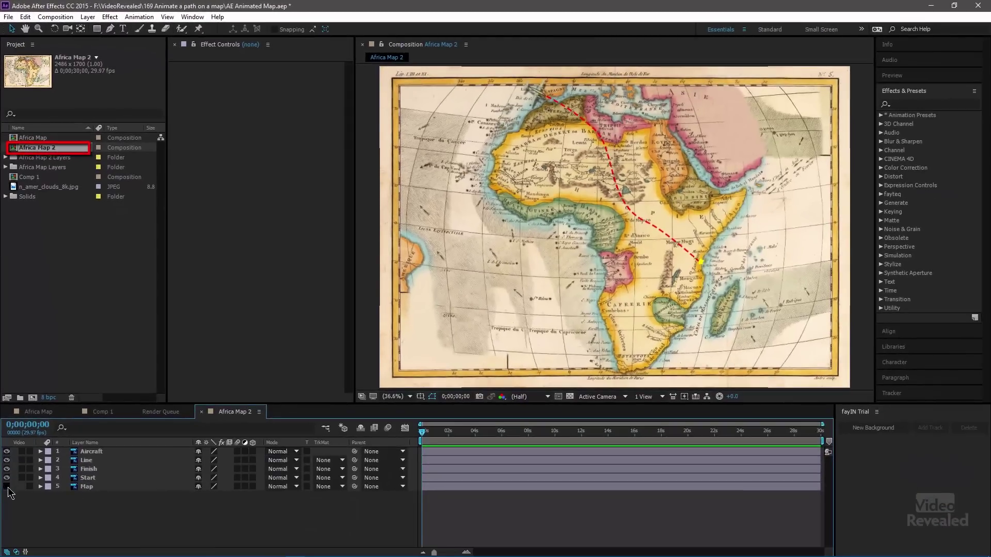
{"action": "left_click_drag", "start_coordinate": [6, 486], "coordinate": [7, 464]}
{"action": "left_click", "coordinate": [6, 470]}
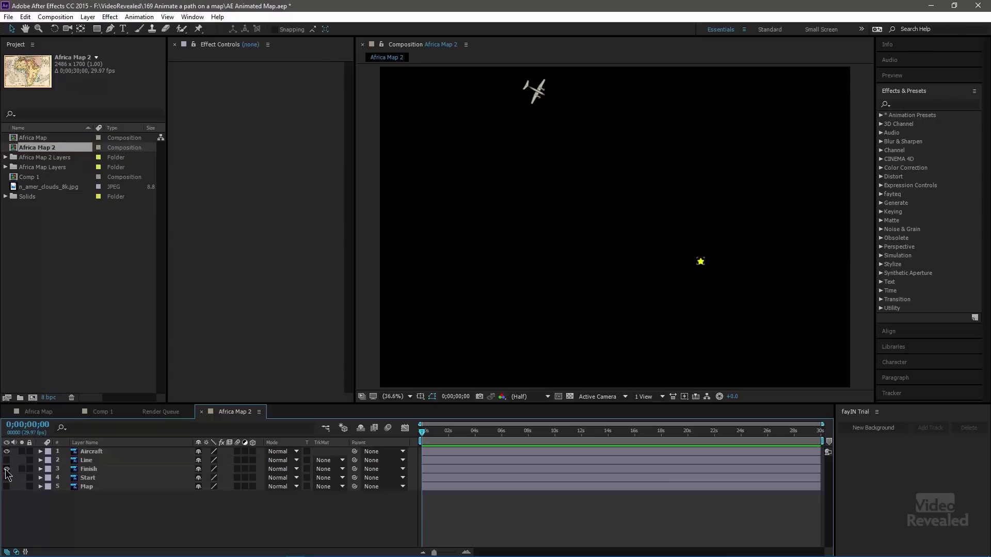
{"action": "left_click", "coordinate": [7, 461]}
{"action": "left_click_drag", "start_coordinate": [7, 478], "coordinate": [7, 487]}
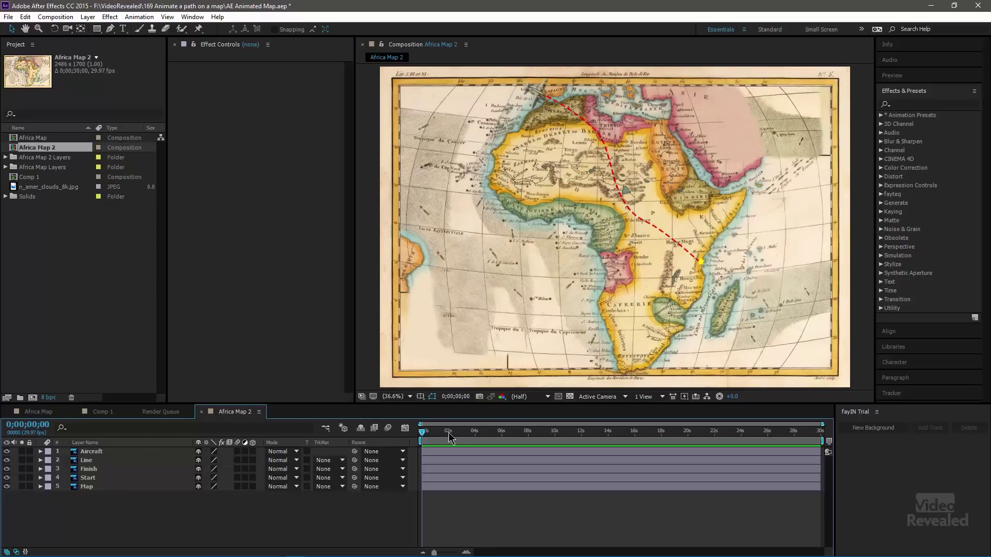
{"action": "left_click_drag", "start_coordinate": [441, 432], "coordinate": [398, 455]}
- Reveal the Line layer's Mask 1, copy its Mask Path, then collapse the layer
{"action": "left_click", "coordinate": [104, 462]}
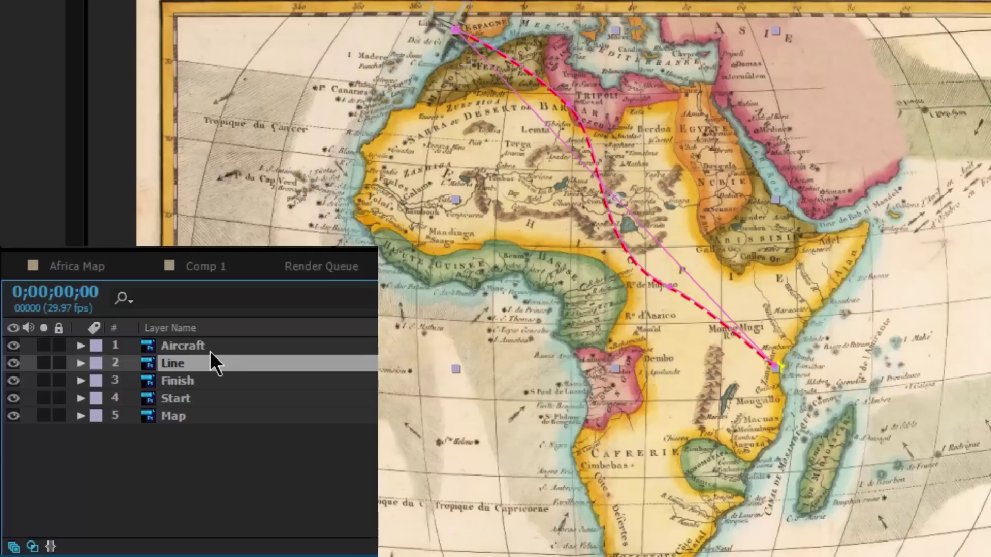
{"action": "key", "text": "m"}
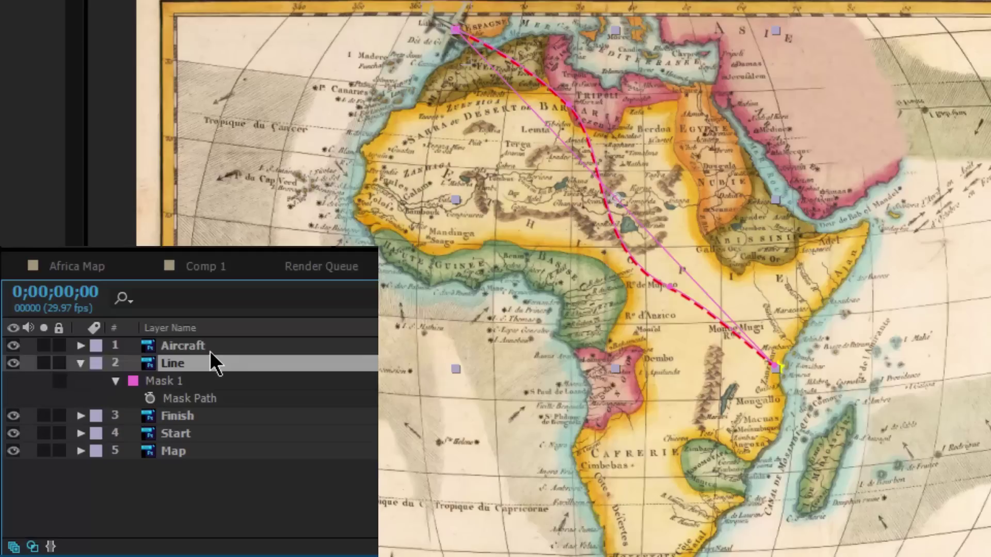
{"action": "left_click", "coordinate": [196, 402]}
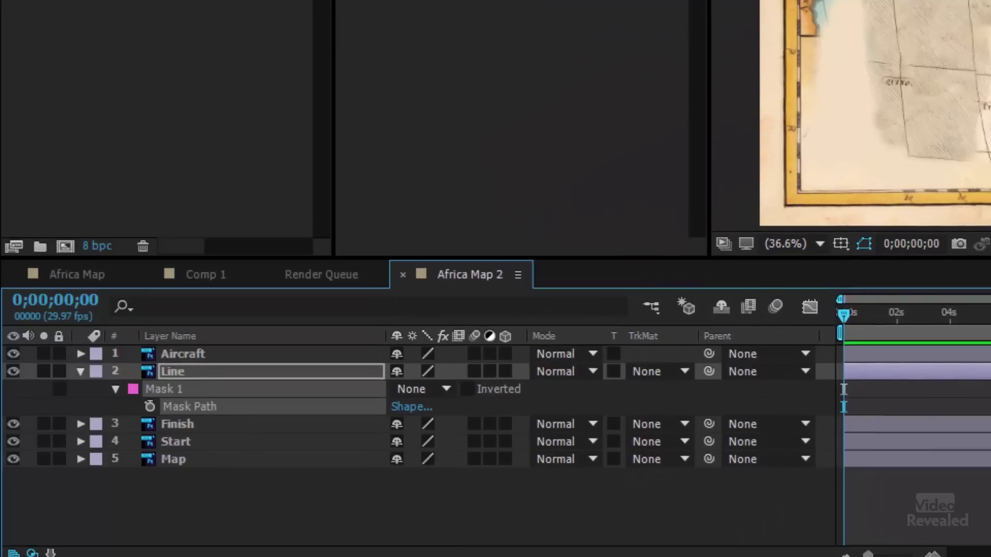
{"action": "key", "text": "alt+e"}
{"action": "key", "text": "Escape"}
{"action": "left_click", "coordinate": [80, 373]}
- Hide the dashed route Line layer and deselect it
{"action": "left_click", "coordinate": [172, 367]}
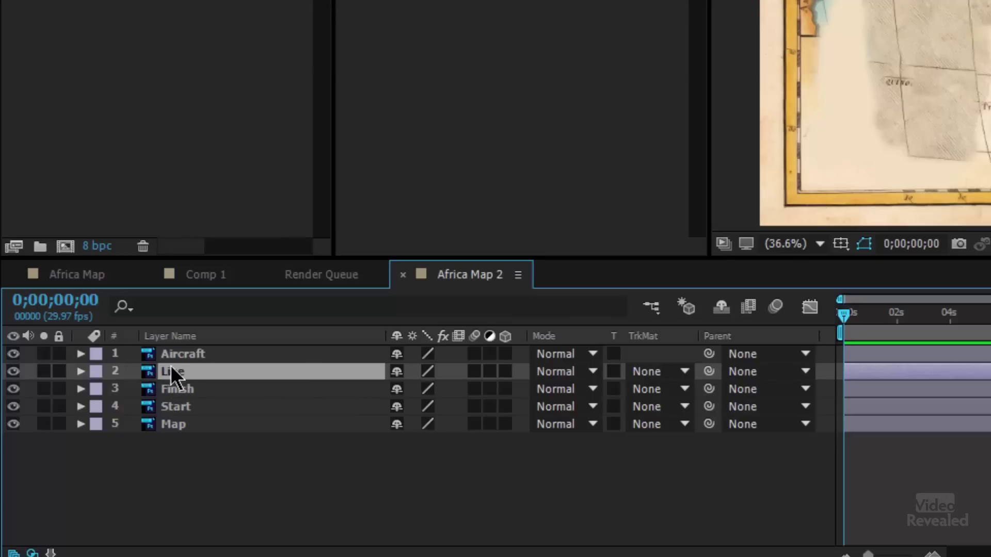
{"action": "left_click", "coordinate": [14, 371]}
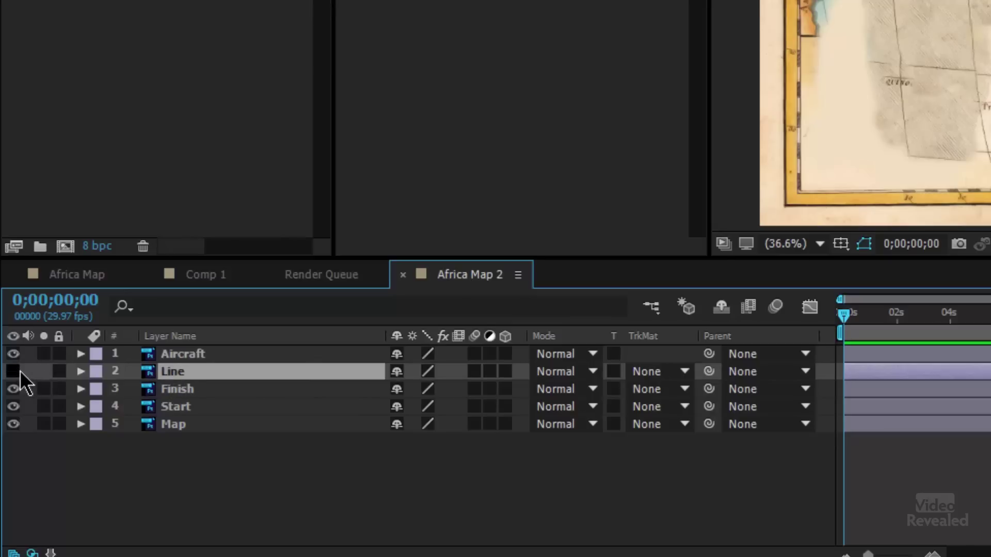
{"action": "left_click", "coordinate": [210, 485]}
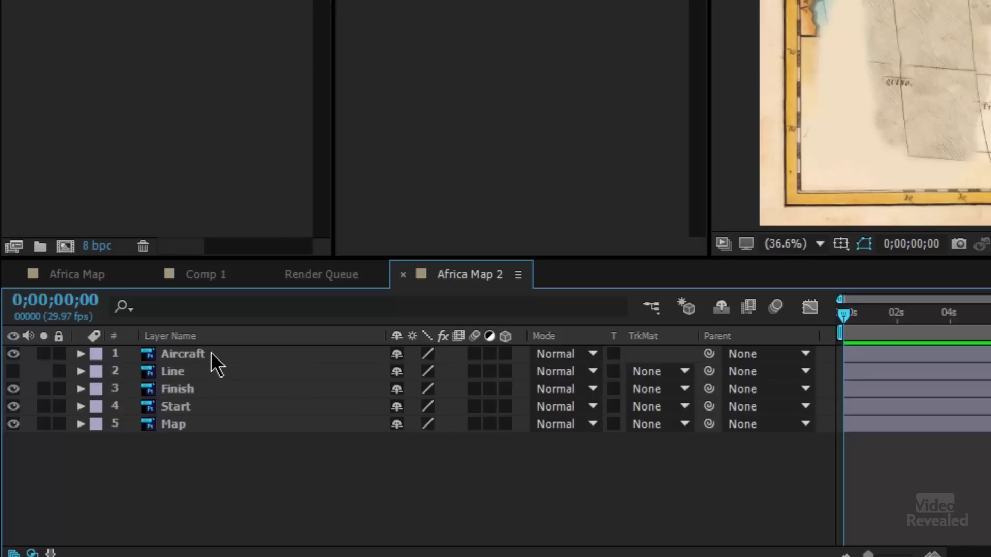
- Paste the route path as Aircraft Position keyframes starting at about two seconds
{"action": "left_click", "coordinate": [211, 353]}
{"action": "key", "text": "p"}
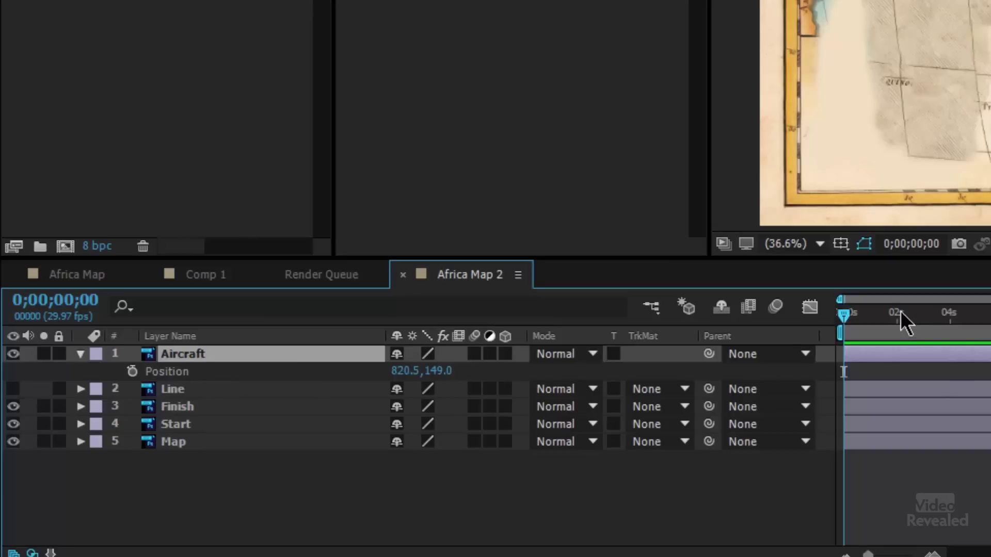
{"action": "left_click_drag", "start_coordinate": [863, 313], "coordinate": [895, 325]}
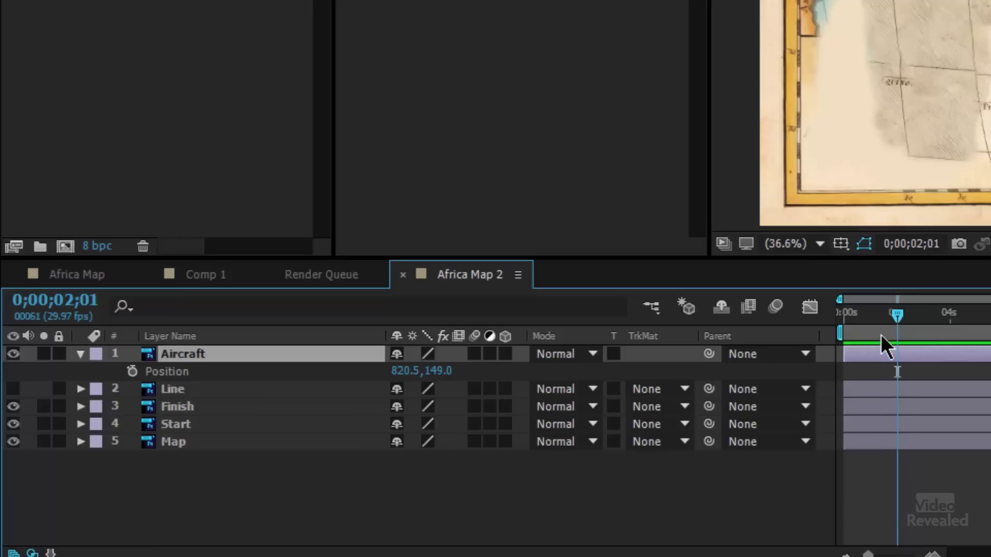
{"action": "left_click", "coordinate": [169, 375]}
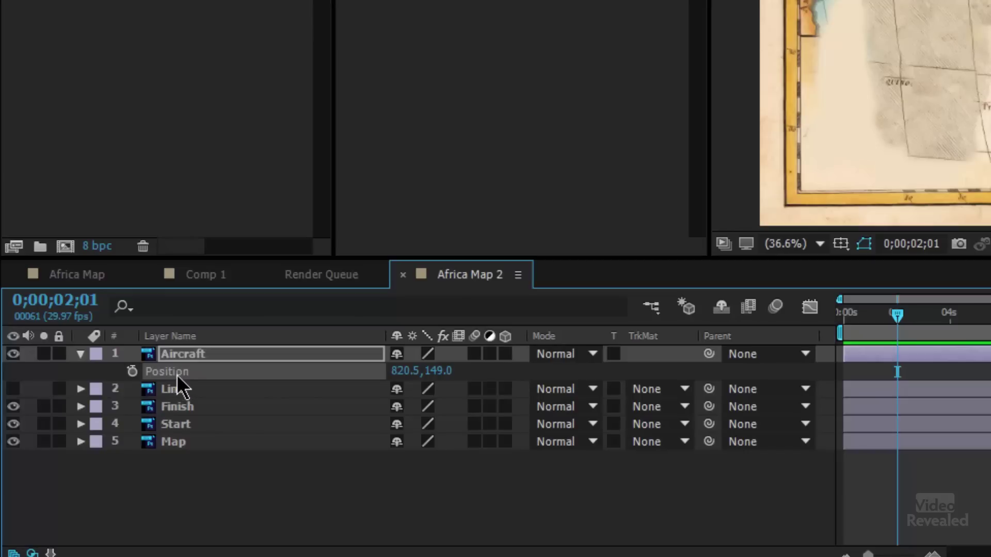
{"action": "key", "text": "ctrl+v"}
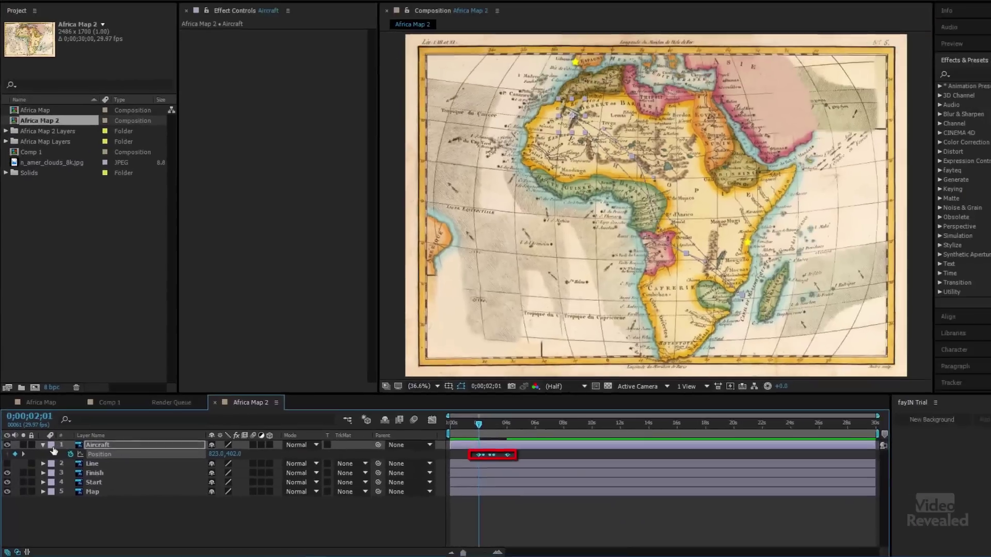
- Label Aircraft Dark Green and drag its later Position keyframe out toward 9½ seconds, checking the flight timing
{"action": "left_click", "coordinate": [51, 446]}
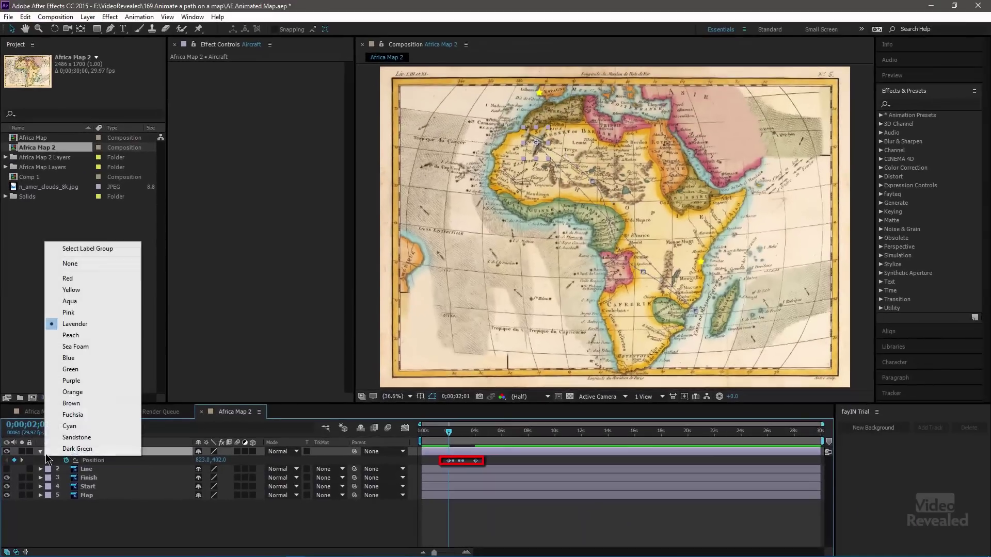
{"action": "left_click", "coordinate": [106, 437]}
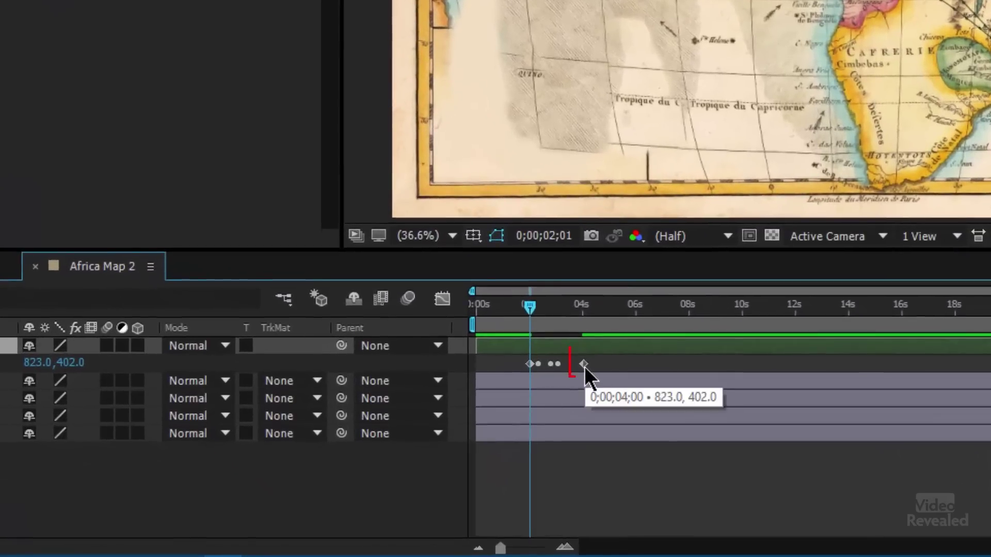
{"action": "left_click", "coordinate": [583, 364]}
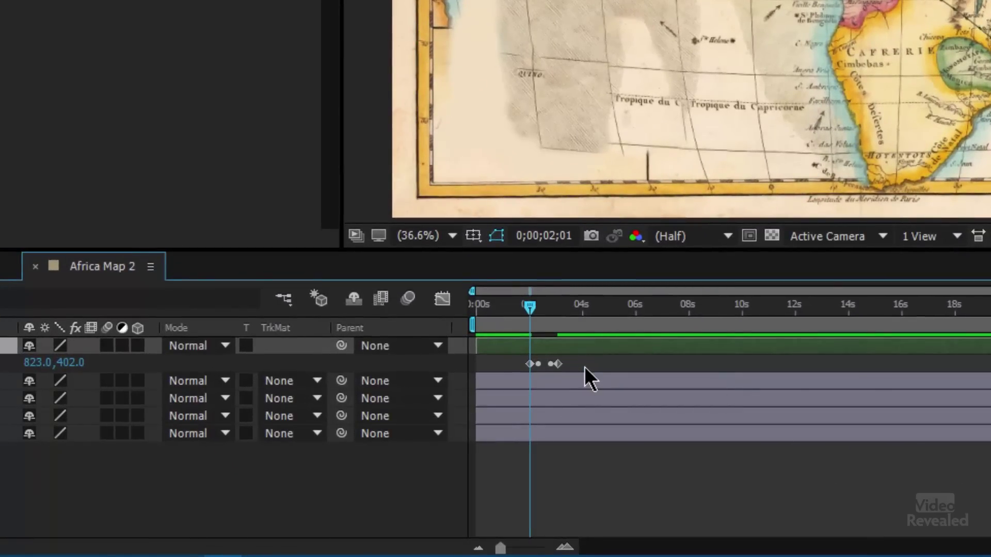
{"action": "mouse_move", "coordinate": [585, 367]}
{"action": "left_mouse_down"}
{"action": "mouse_move", "coordinate": [558, 364]}
{"action": "mouse_move", "coordinate": [581, 375]}
{"action": "mouse_move", "coordinate": [756, 362]}
{"action": "left_mouse_up"}
{"action": "left_click", "coordinate": [544, 318]}
{"action": "left_click_drag", "start_coordinate": [550, 315], "coordinate": [521, 312]}
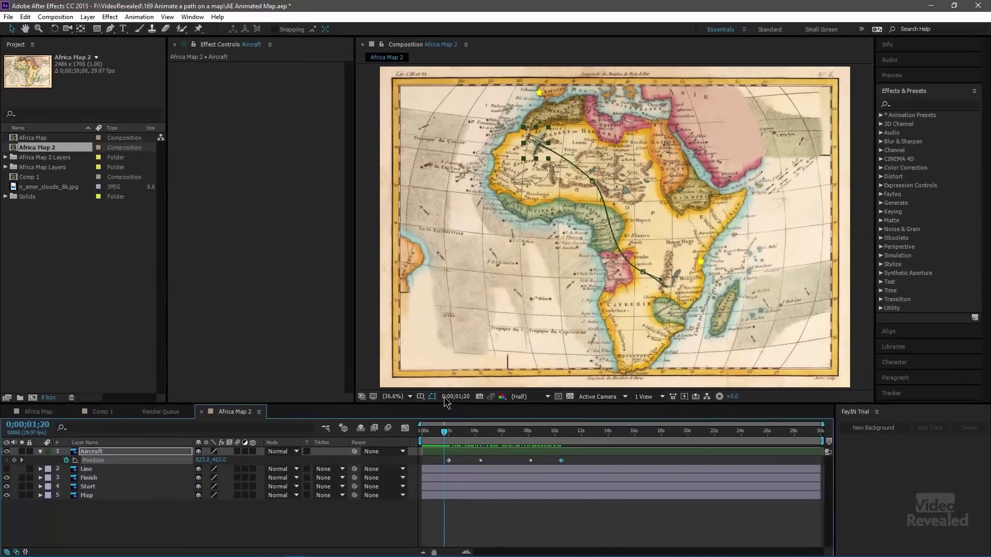
{"action": "left_click_drag", "start_coordinate": [444, 432], "coordinate": [469, 446]}
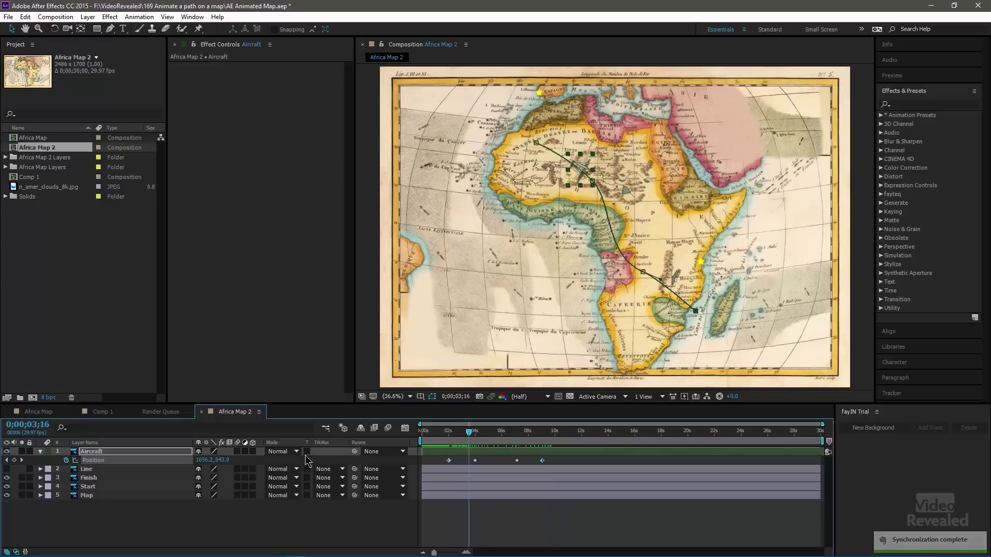
- Show the Line layer's dashed red route and select the Aircraft Position keyframes to see its motion path
{"action": "left_click", "coordinate": [7, 469]}
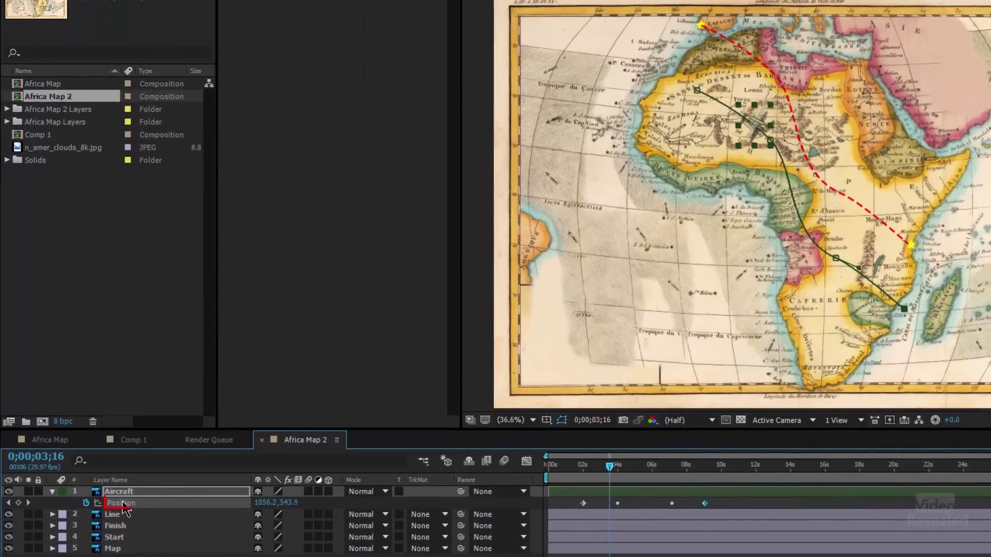
{"action": "left_click", "coordinate": [125, 509]}
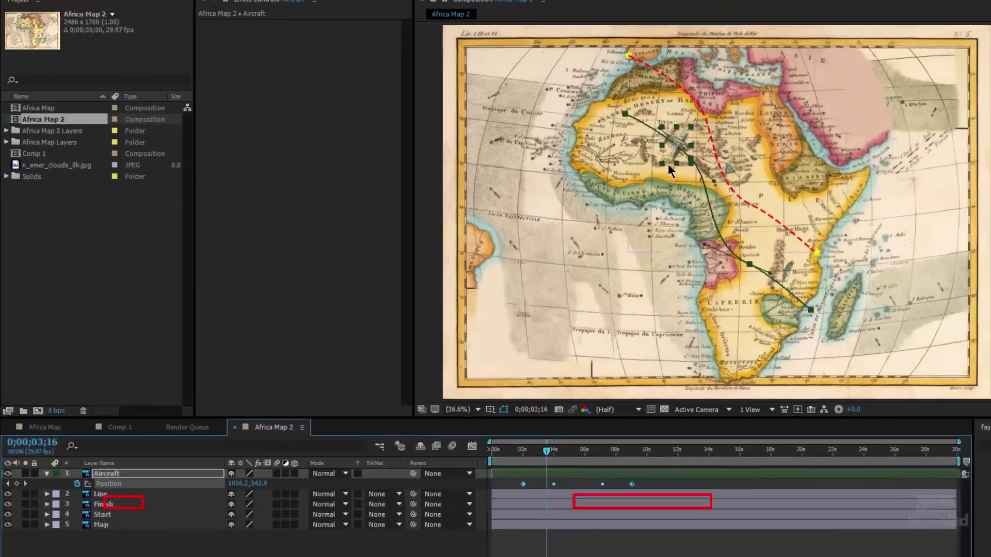
{"action": "scroll", "coordinate": [752, 125], "scroll_direction": "up", "scroll_amount": 5}
- Pan the magnified map up to the route start near Lisbonne and Espagne, at the flight's first frame
{"action": "left_click_drag", "start_coordinate": [752, 125], "coordinate": [846, 301]}
{"action": "left_click_drag", "start_coordinate": [547, 118], "coordinate": [620, 310]}
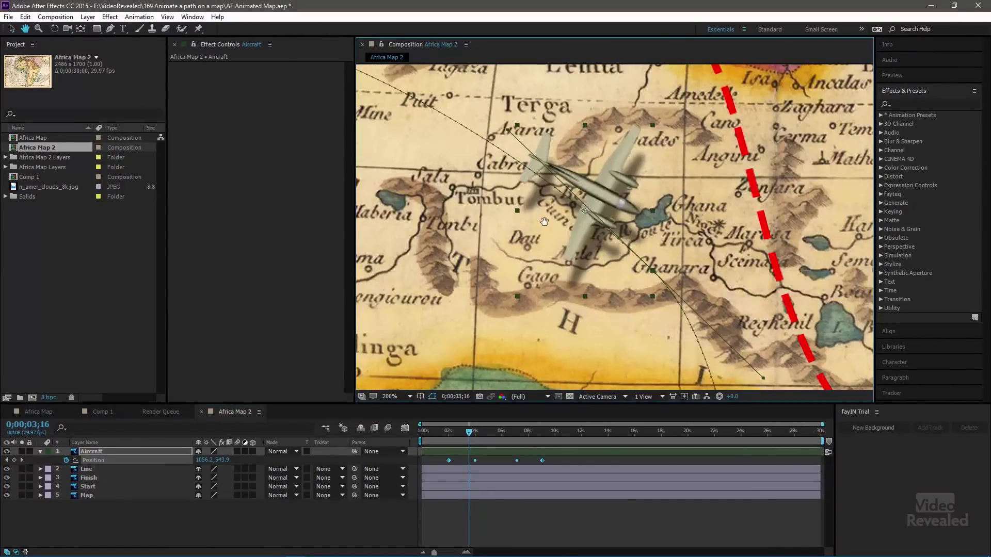
{"action": "left_click_drag", "start_coordinate": [511, 224], "coordinate": [623, 307]}
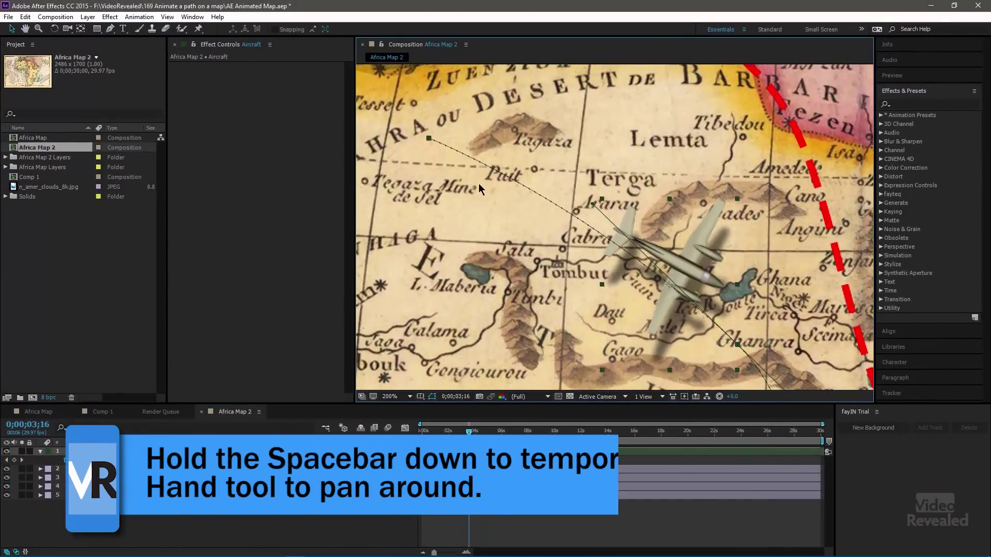
{"action": "key", "text": "space"}
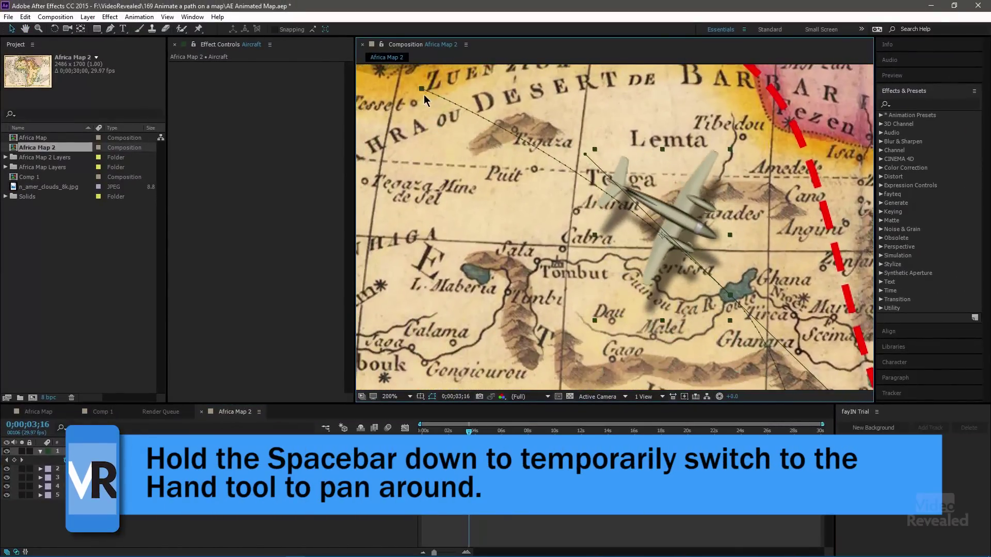
{"action": "left_click_drag", "start_coordinate": [442, 178], "coordinate": [463, 316]}
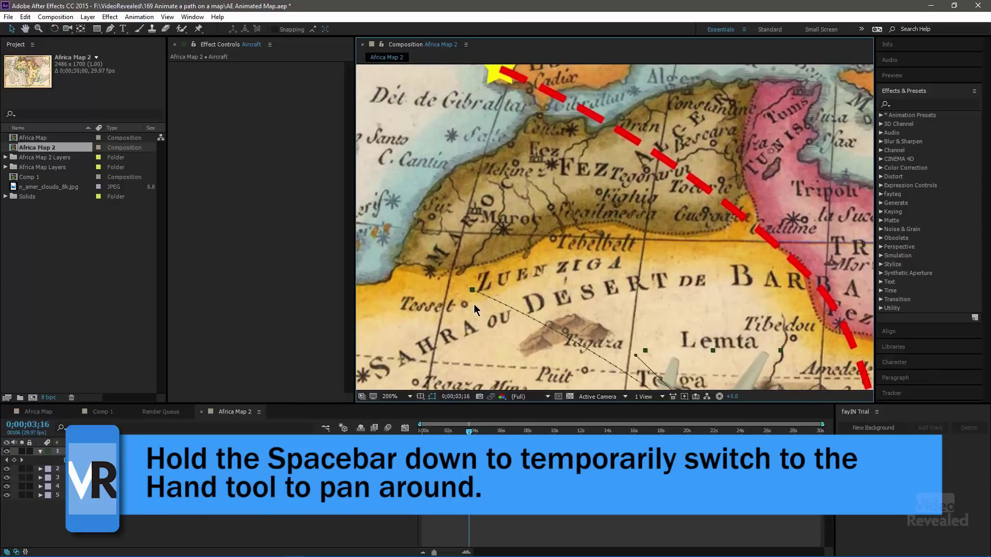
{"action": "left_click_drag", "start_coordinate": [485, 119], "coordinate": [499, 196]}
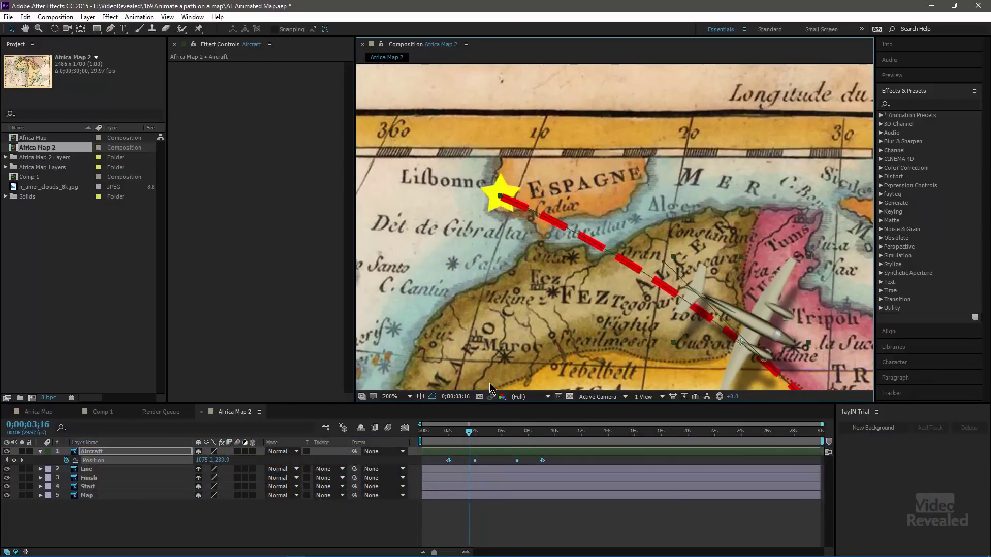
{"action": "left_click_drag", "start_coordinate": [471, 436], "coordinate": [450, 432]}
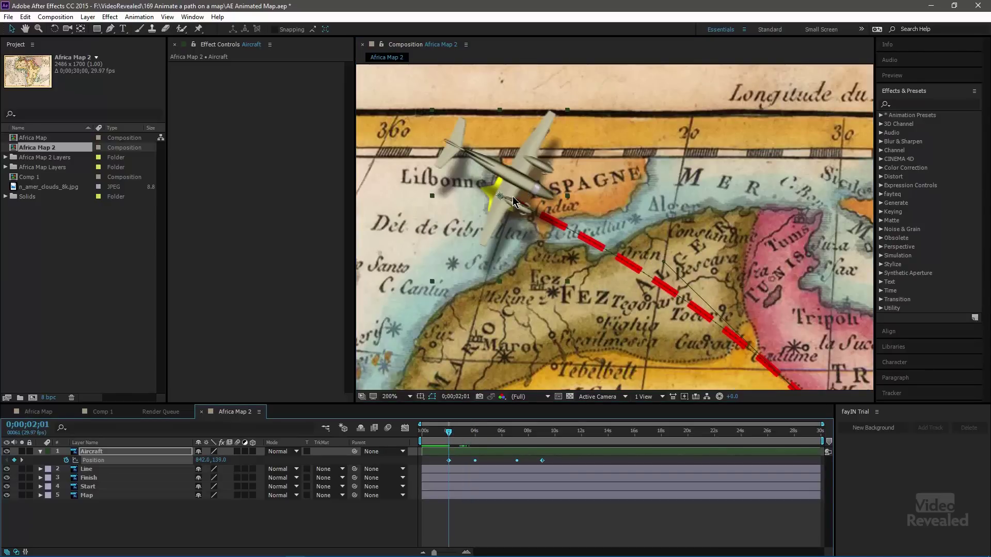
- Set the Aircraft Anchor Point to 65.5, 58.0, then fit the view and preview the flight
{"action": "left_click", "coordinate": [116, 453]}
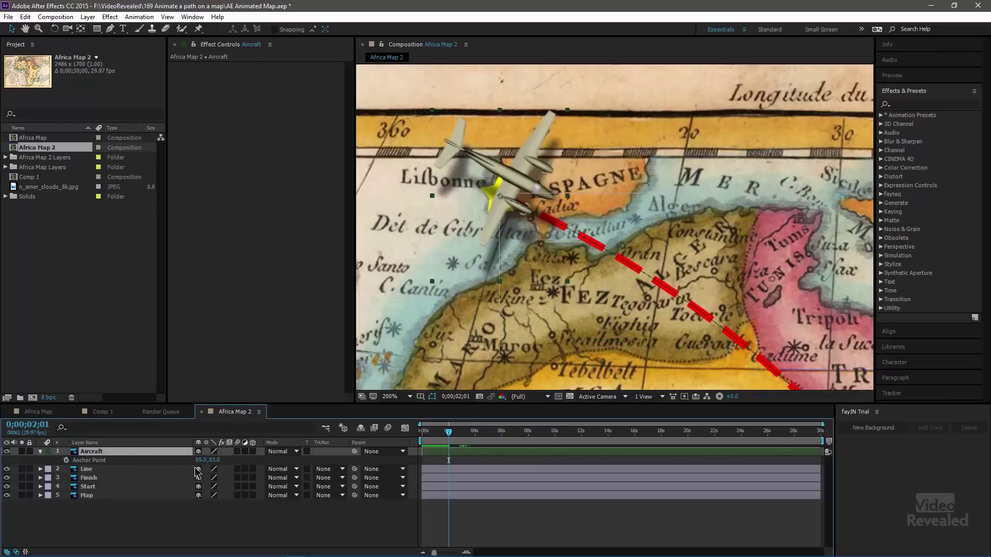
{"action": "left_click_drag", "start_coordinate": [214, 460], "coordinate": [205, 459]}
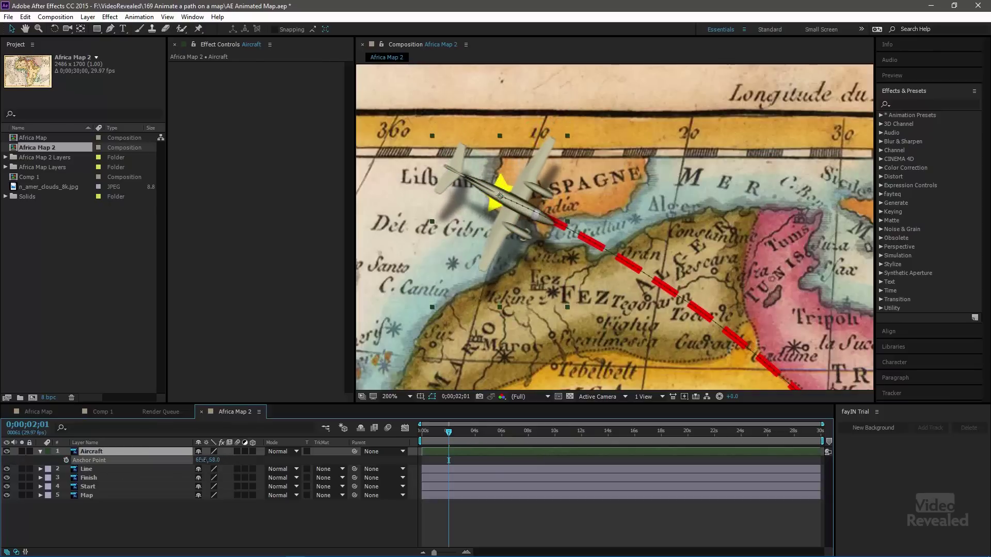
{"action": "key", "text": "shift+/"}
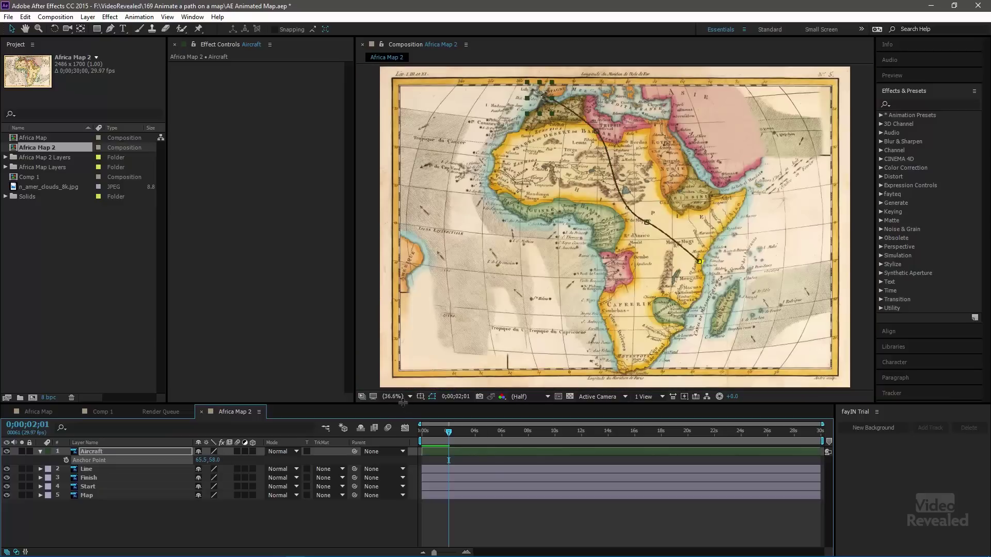
{"action": "key", "text": "space"}
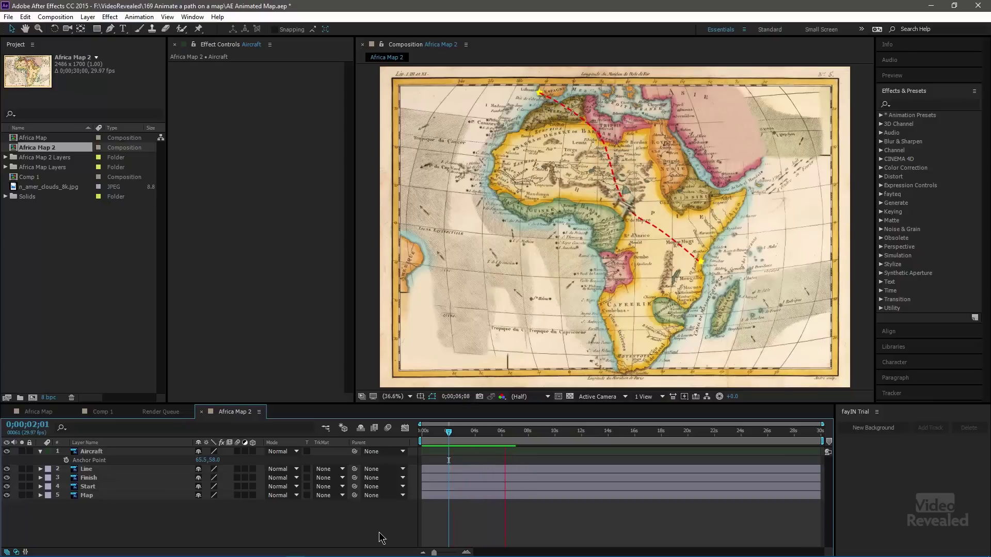
- Stop playback, return near the flight start, and set Aircraft Auto-Orientation to Orient Along Path
{"action": "key", "text": "space"}
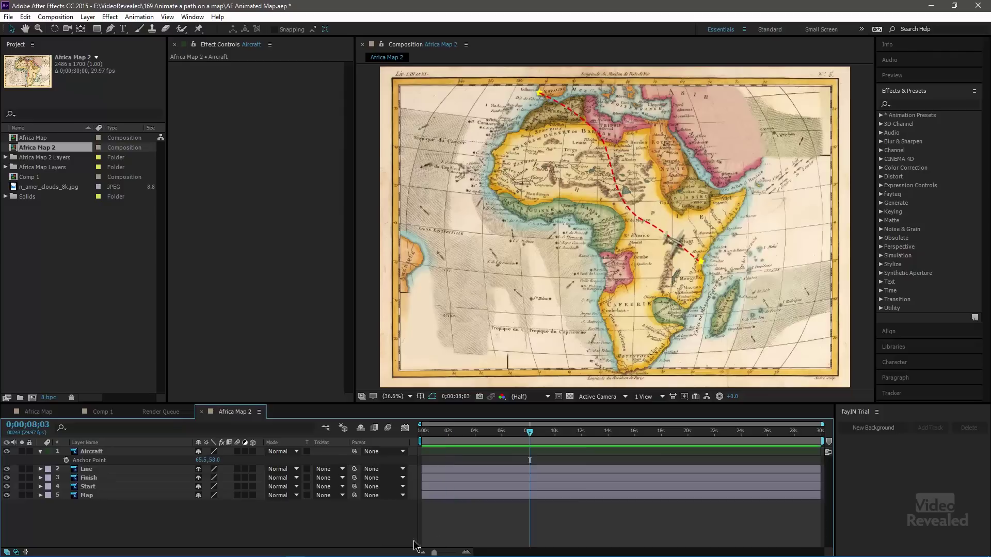
{"action": "left_click_drag", "start_coordinate": [504, 438], "coordinate": [437, 408]}
{"action": "right_click", "coordinate": [118, 451]}
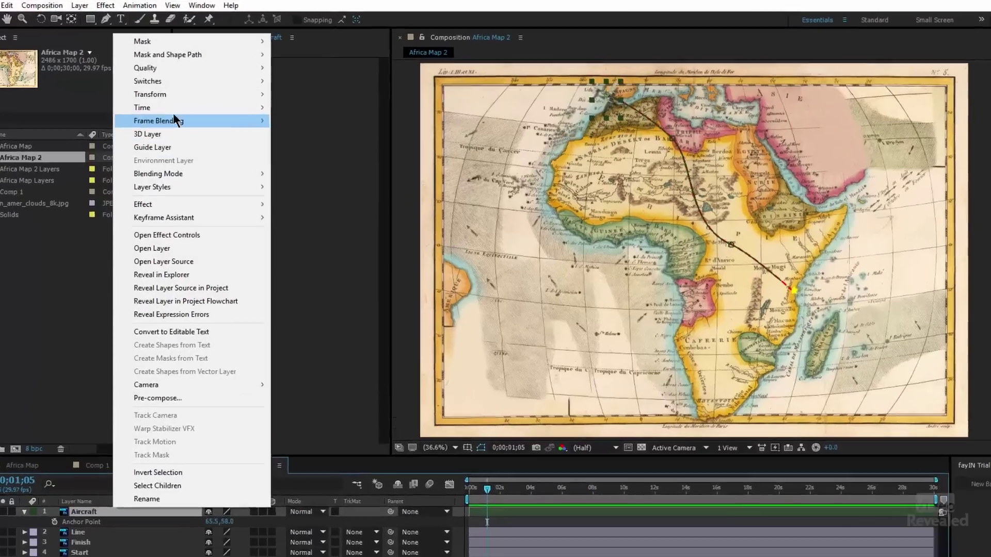
{"action": "mouse_move", "coordinate": [196, 92]}
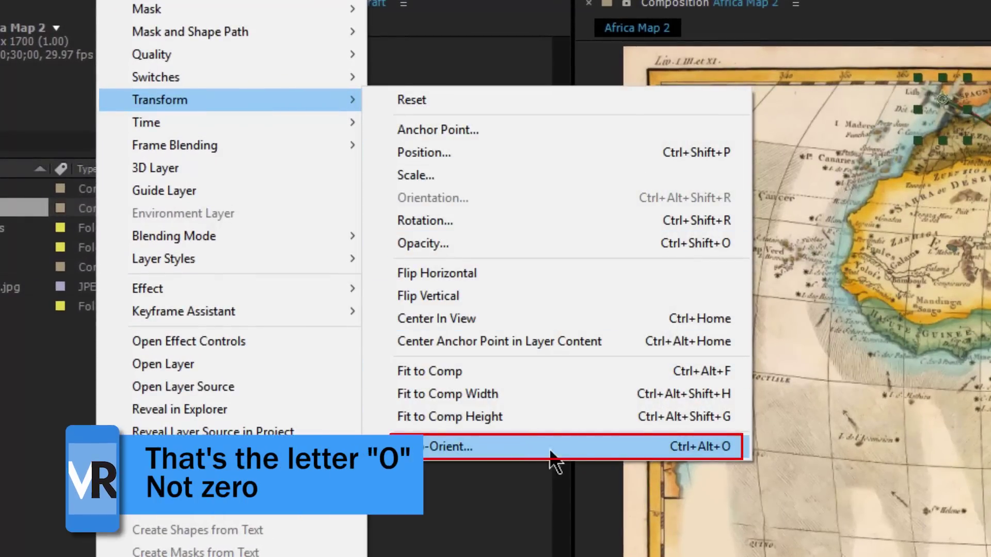
{"action": "left_click", "coordinate": [617, 444]}
{"action": "left_click", "coordinate": [708, 374]}
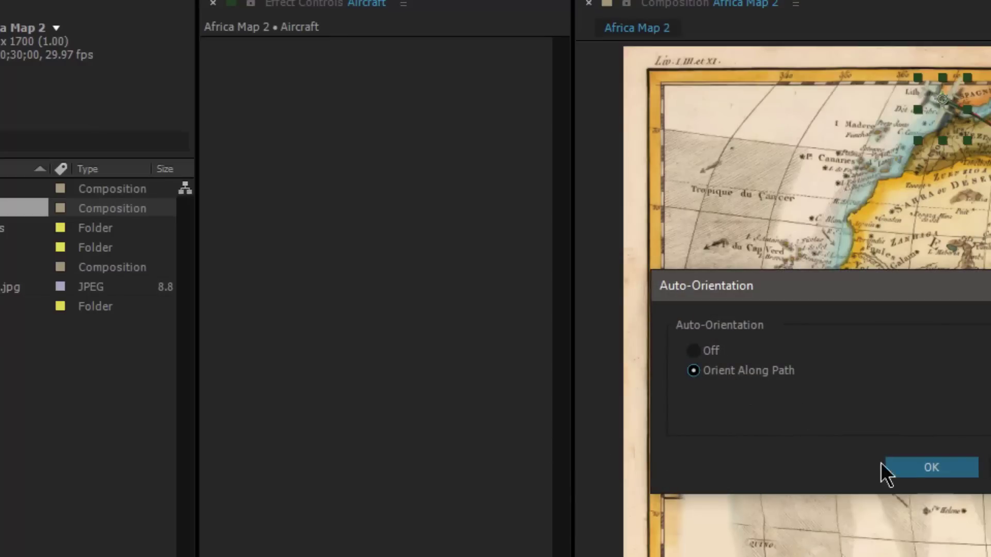
{"action": "left_click", "coordinate": [931, 468]}
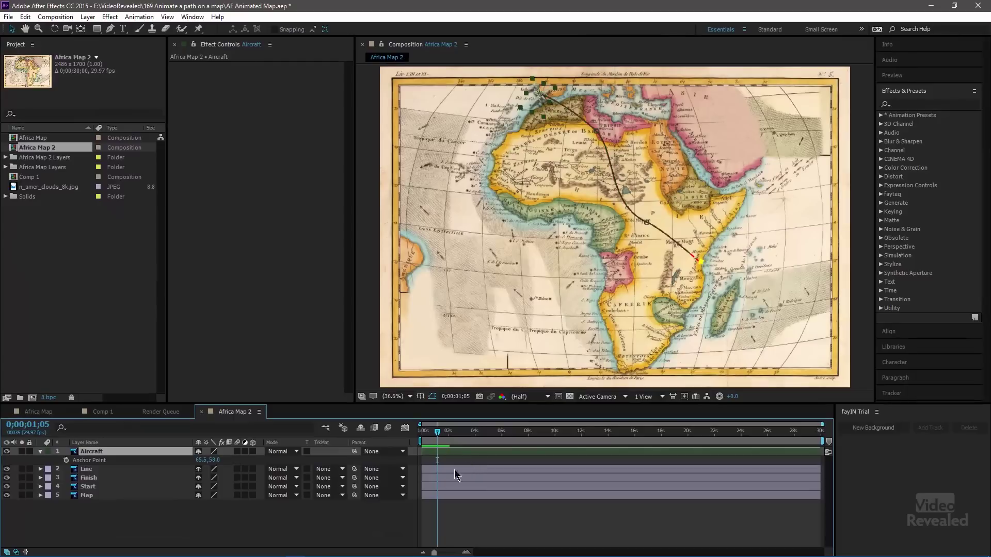
- Zoom in on the plane near Espagne and set the Aircraft Rotation to about -24°
{"action": "scroll", "coordinate": [538, 151], "scroll_direction": "up", "scroll_amount": 5}
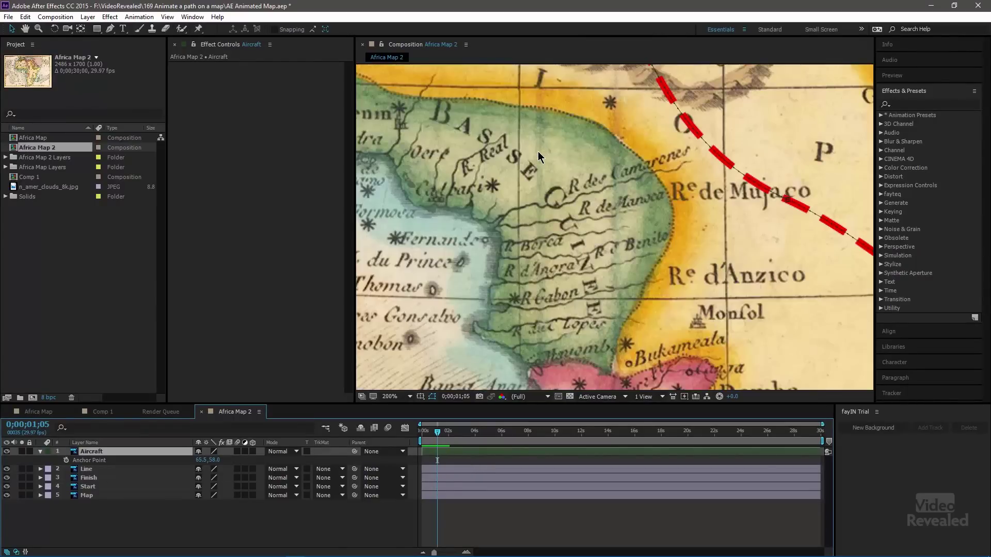
{"action": "left_click_drag", "start_coordinate": [537, 150], "coordinate": [557, 273]}
{"action": "left_click_drag", "start_coordinate": [516, 103], "coordinate": [585, 342]}
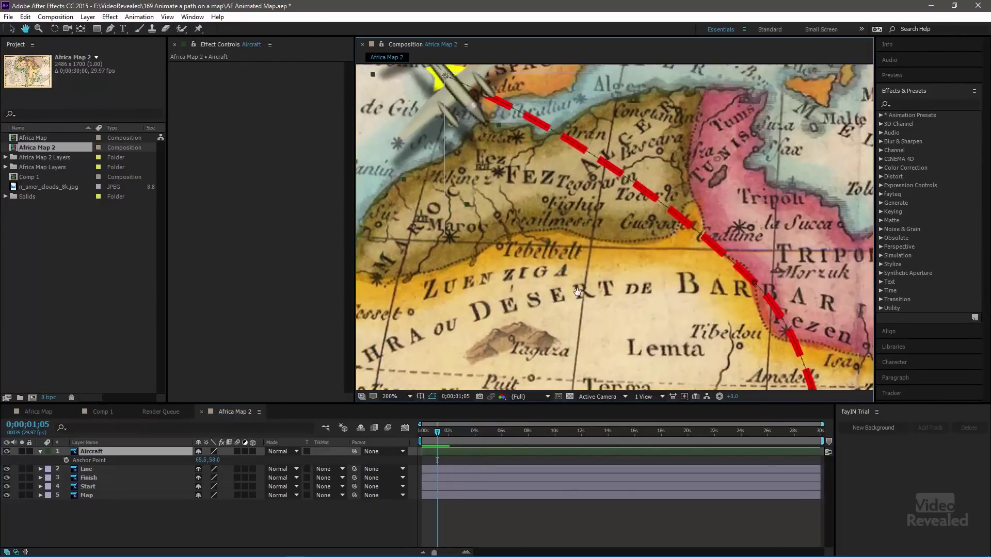
{"action": "left_click_drag", "start_coordinate": [479, 74], "coordinate": [502, 197]}
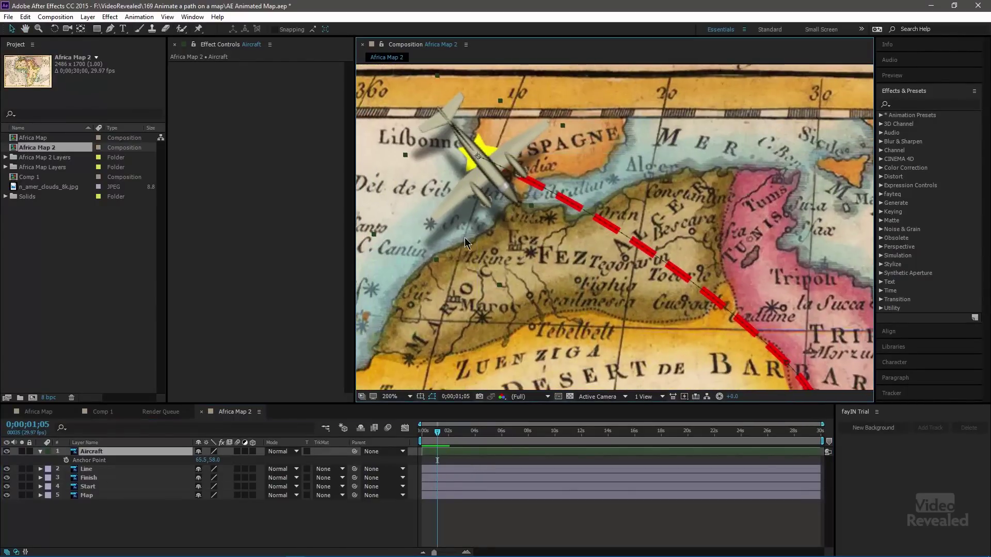
{"action": "key", "text": "r"}
{"action": "left_click_drag", "start_coordinate": [212, 464], "coordinate": [199, 465]}
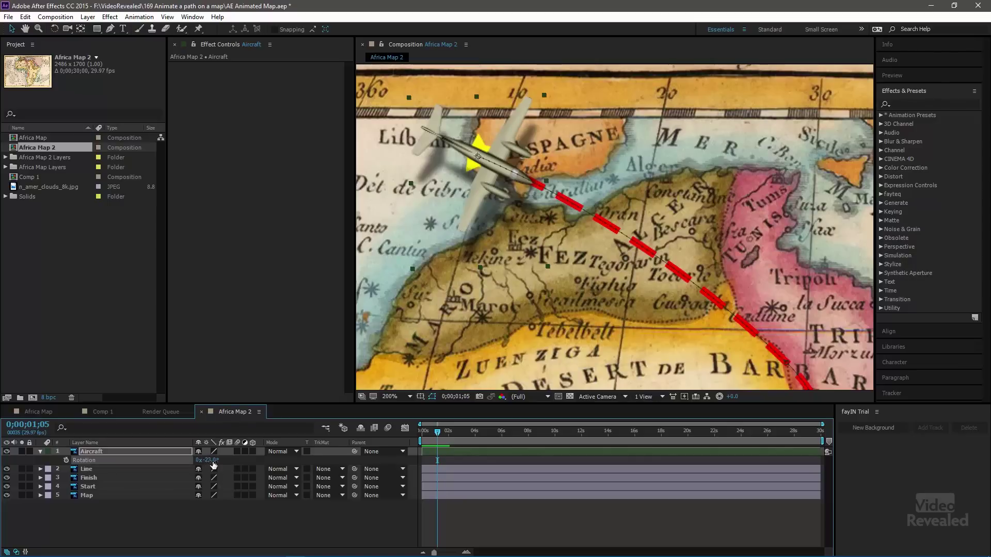
{"action": "left_click_drag", "start_coordinate": [216, 463], "coordinate": [214, 460]}
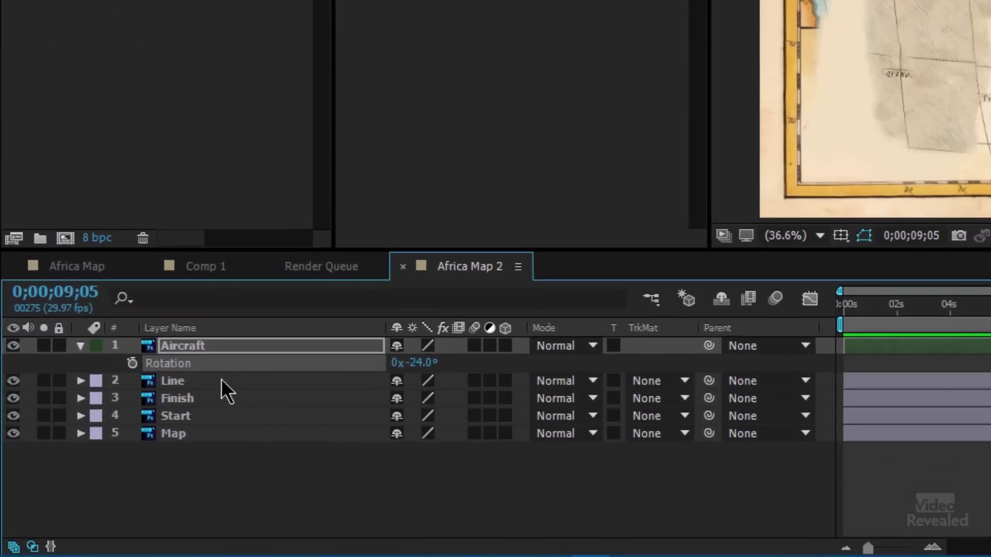
- Hide the Line layer, then reveal the Aircraft layer's Position keyframes and select them all
{"action": "left_click", "coordinate": [13, 382]}
{"action": "left_click", "coordinate": [203, 345]}
{"action": "key", "text": "p"}
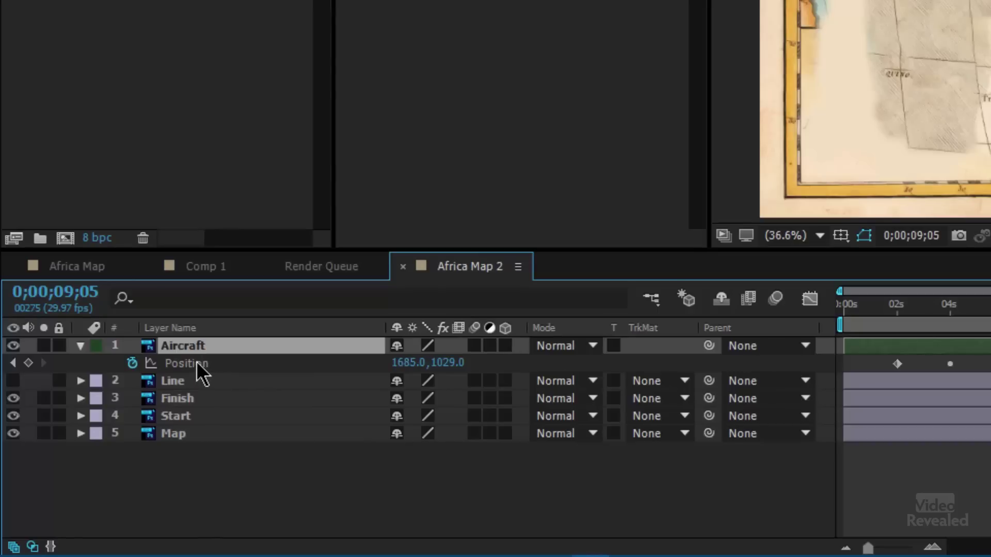
{"action": "left_click", "coordinate": [196, 363]}
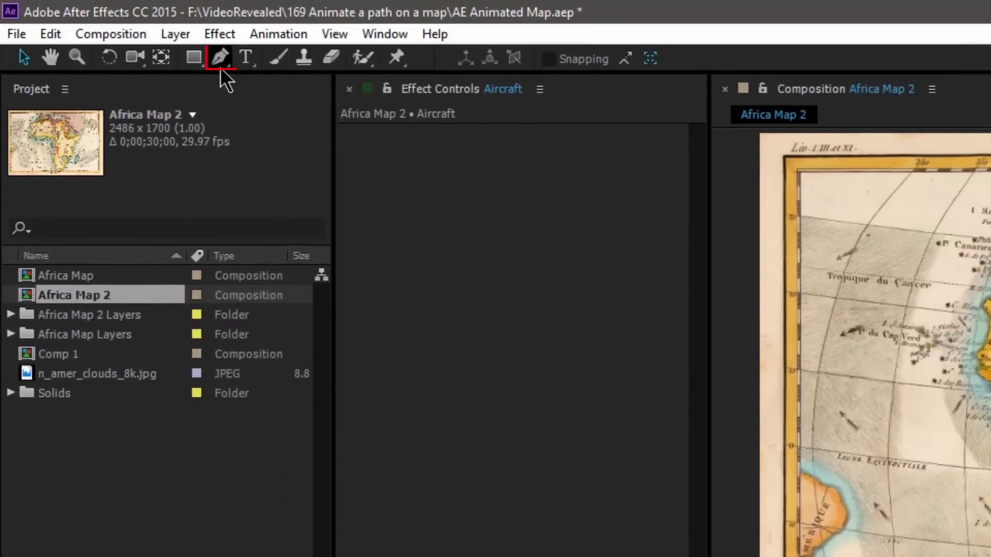
- Choose the Pen tool and set the new shape's Fill to None
{"action": "left_click", "coordinate": [223, 59]}
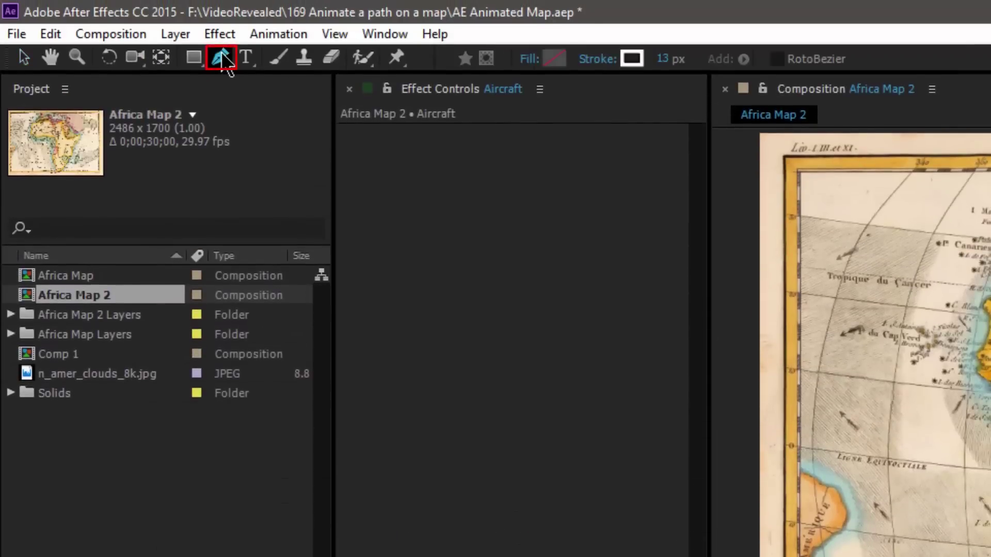
{"action": "left_click", "coordinate": [553, 58]}
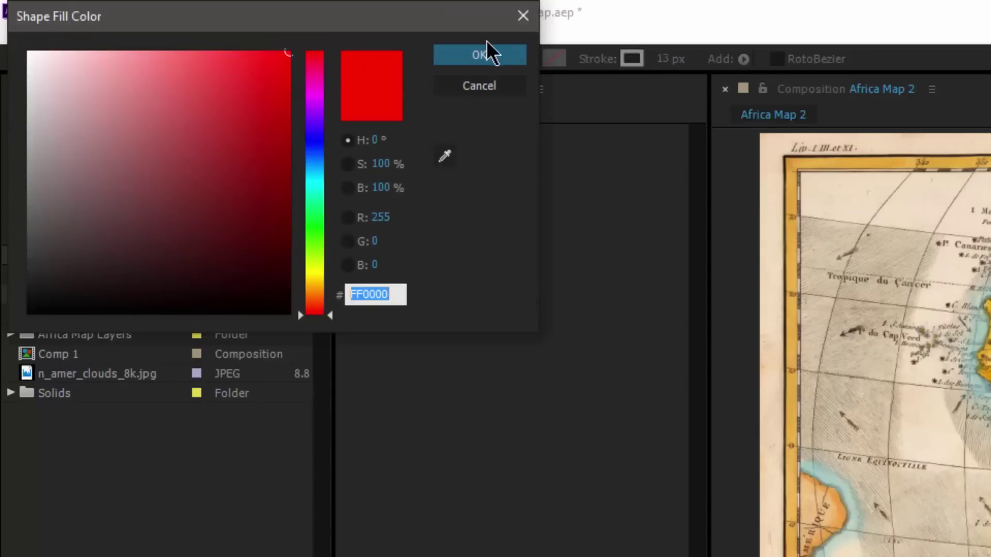
{"action": "left_click", "coordinate": [503, 54]}
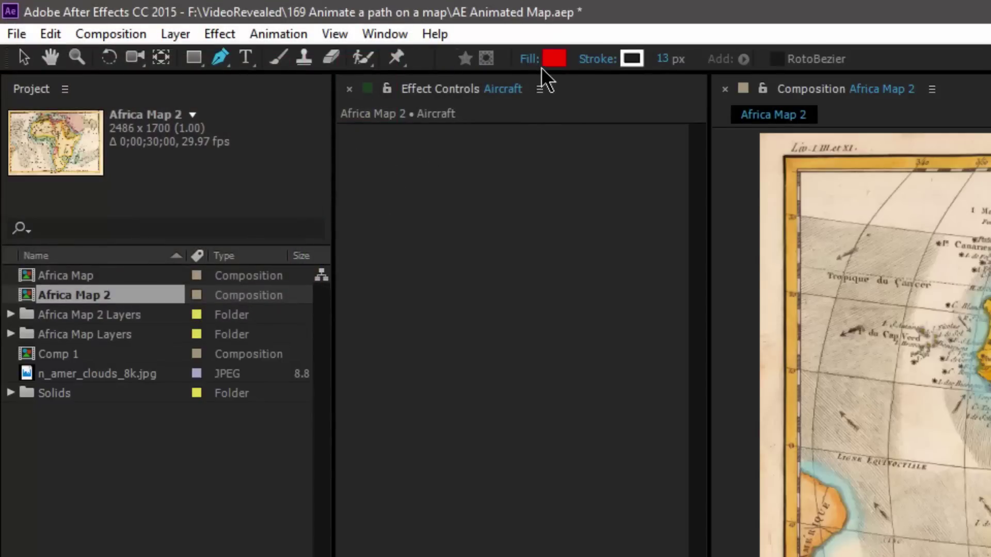
{"action": "left_click", "coordinate": [528, 58]}
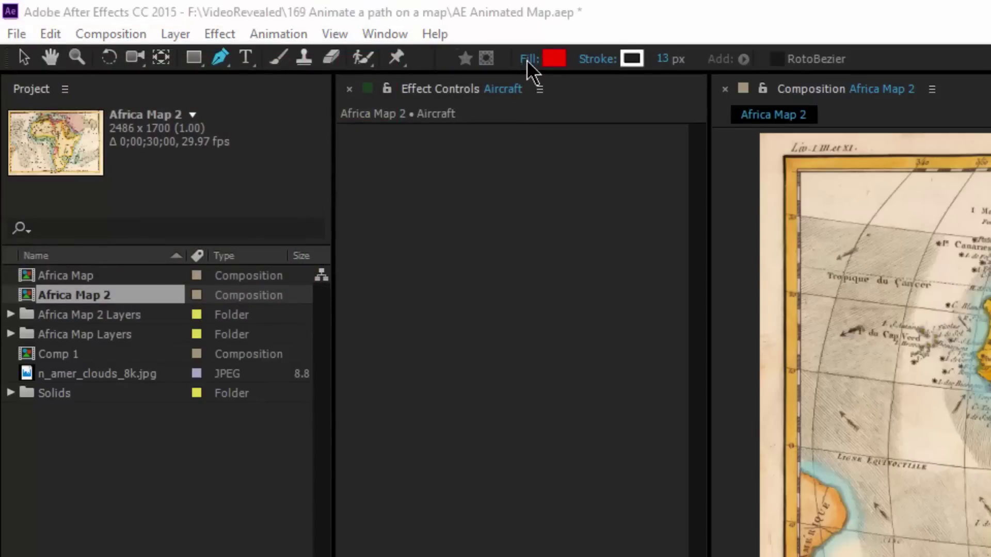
{"action": "left_click", "coordinate": [33, 58]}
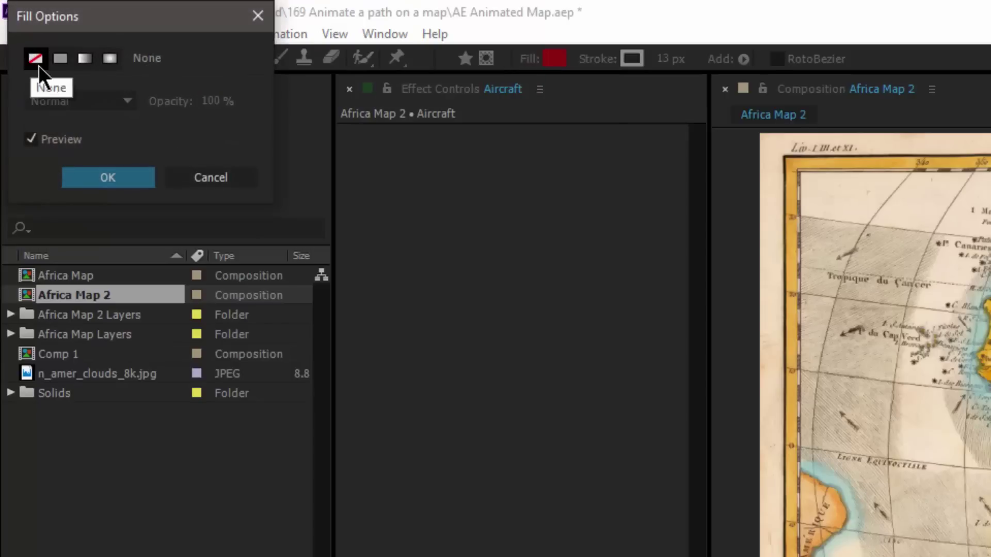
{"action": "left_click", "coordinate": [113, 178]}
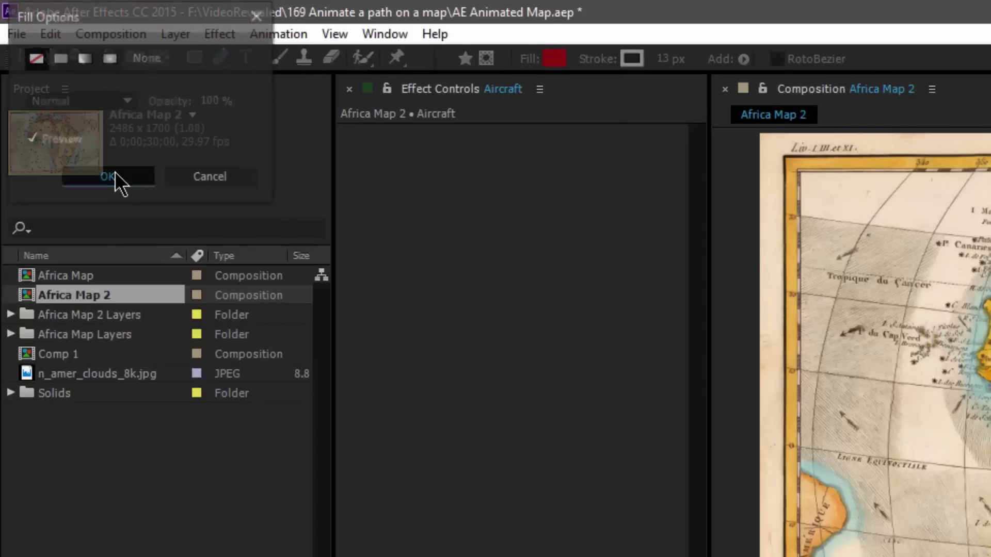
- Set the Stroke to Solid Color and place the first route vertex on the map
{"action": "left_click", "coordinate": [597, 58]}
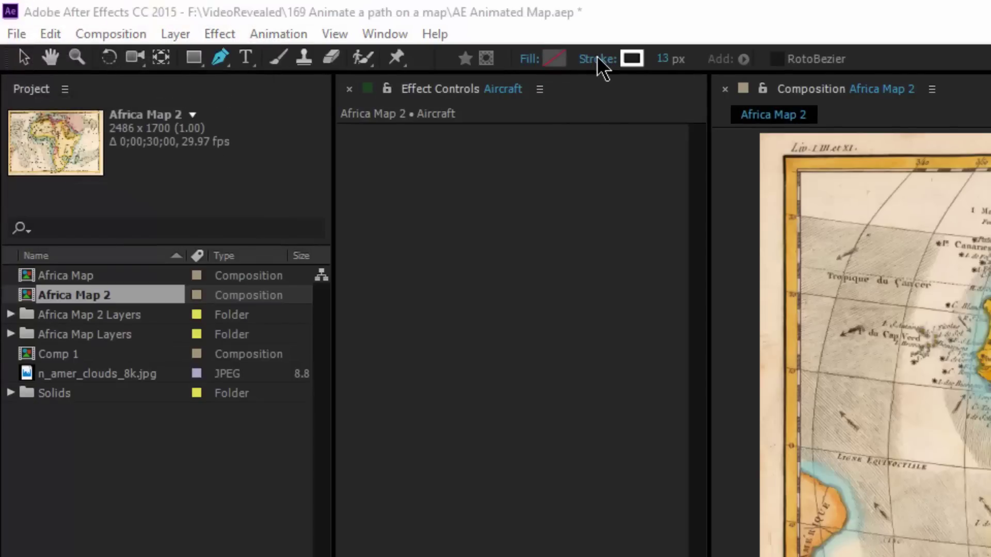
{"action": "left_click", "coordinate": [64, 59]}
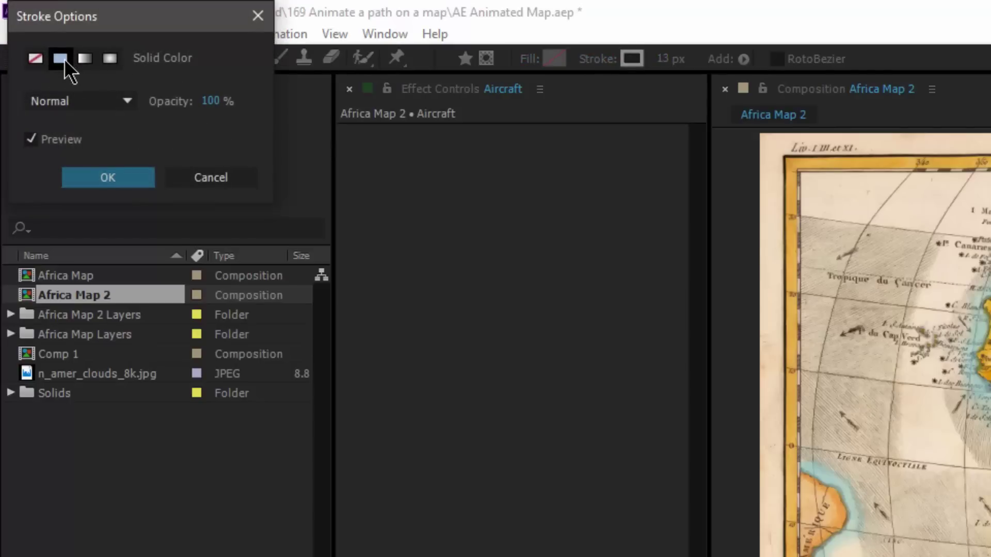
{"action": "left_click", "coordinate": [111, 177]}
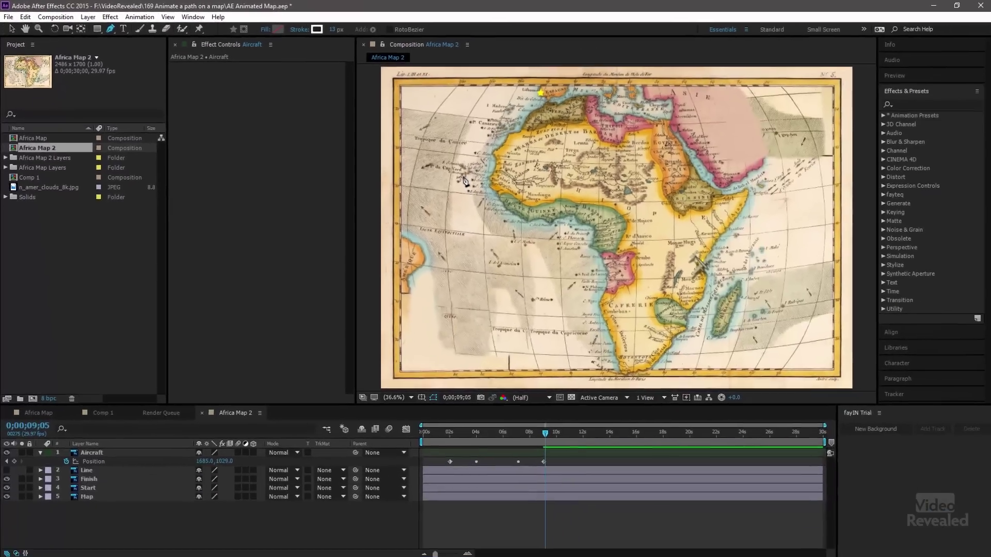
{"action": "left_click", "coordinate": [462, 177]}
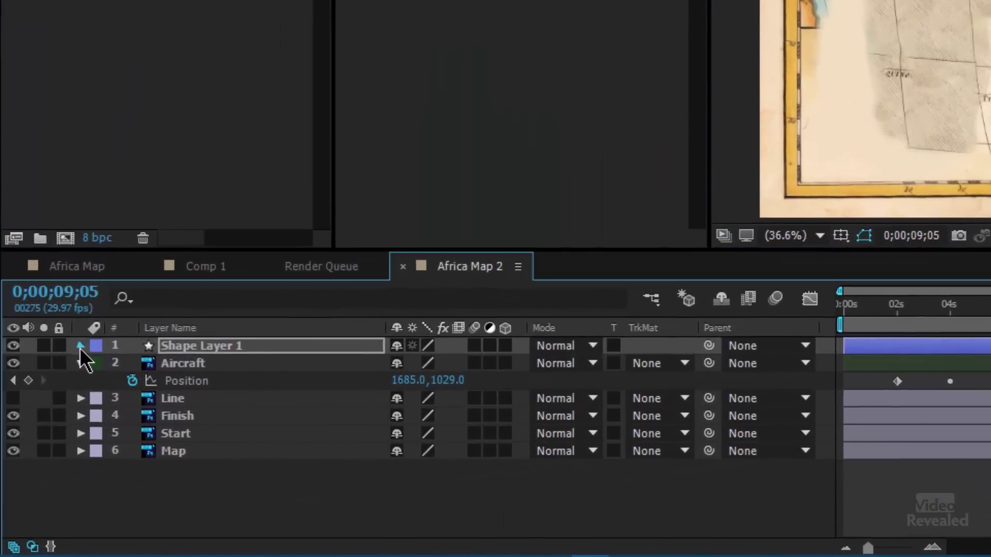
- Expand Shape Layer 1 > Contents > Shape 1 and drag the path's first vertex onto the star
{"action": "left_click", "coordinate": [80, 345]}
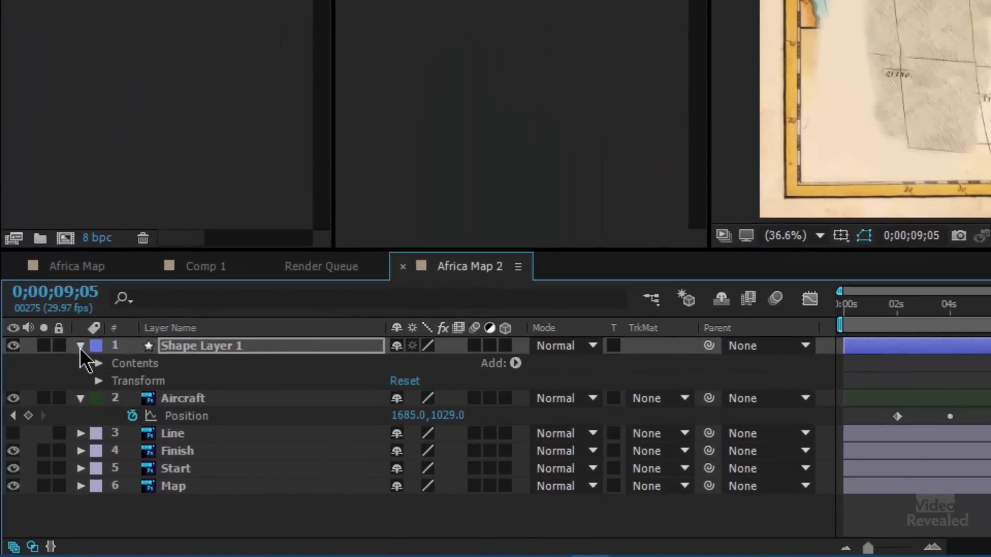
{"action": "left_click", "coordinate": [98, 363]}
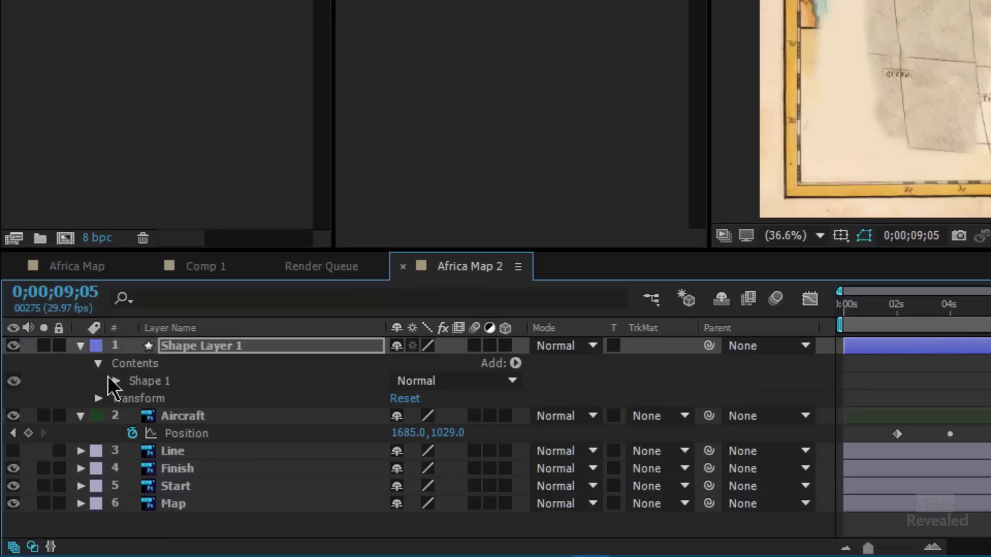
{"action": "left_click", "coordinate": [115, 381]}
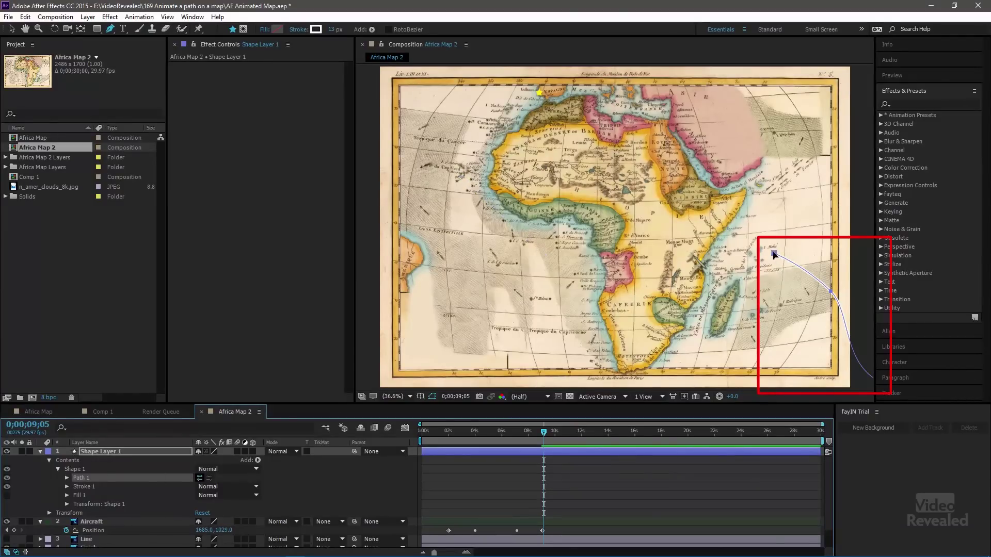
{"action": "left_click_drag", "start_coordinate": [774, 254], "coordinate": [538, 94]}
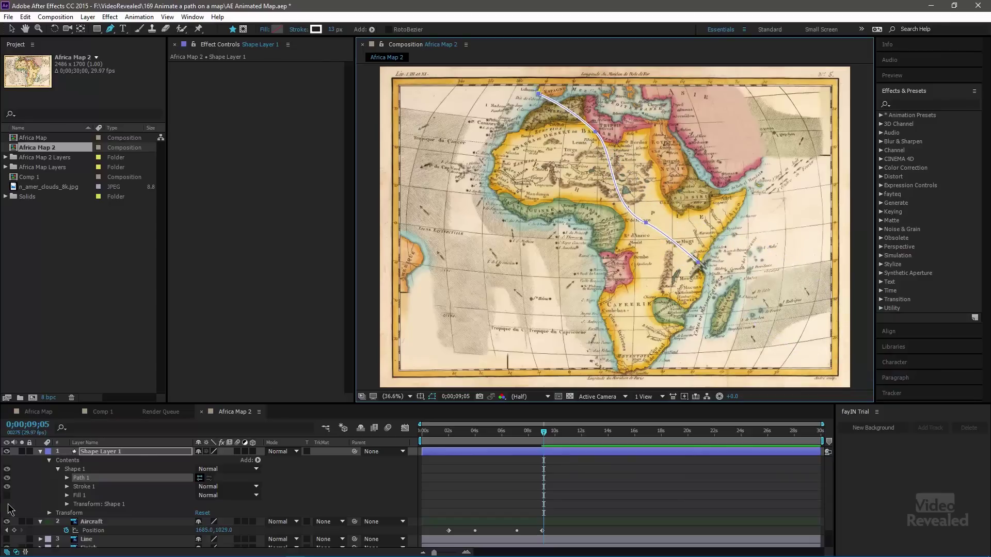
- Make the Line layer visible again and fine-tune the path start near Spain
{"action": "scroll", "coordinate": [12, 513], "scroll_direction": "down", "scroll_amount": 2}
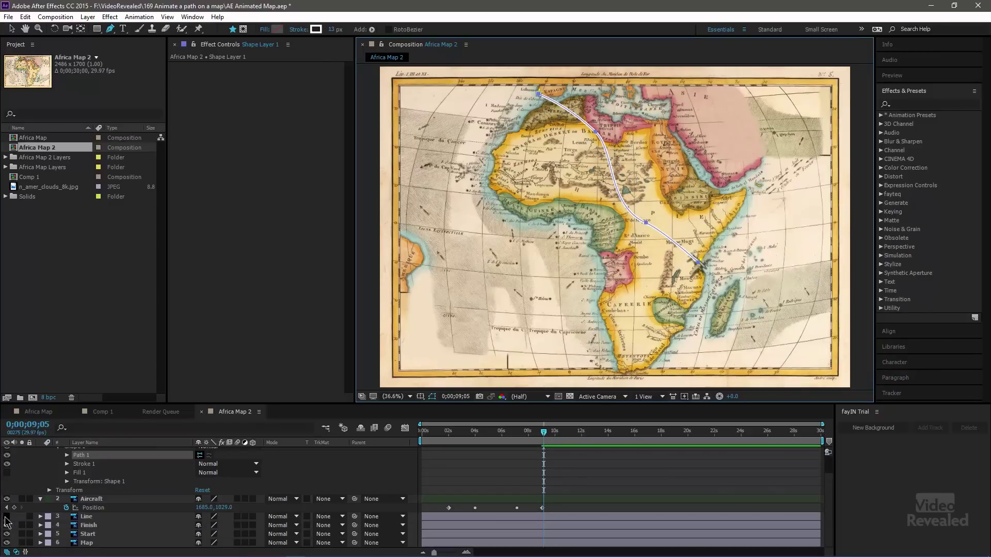
{"action": "left_click", "coordinate": [7, 517]}
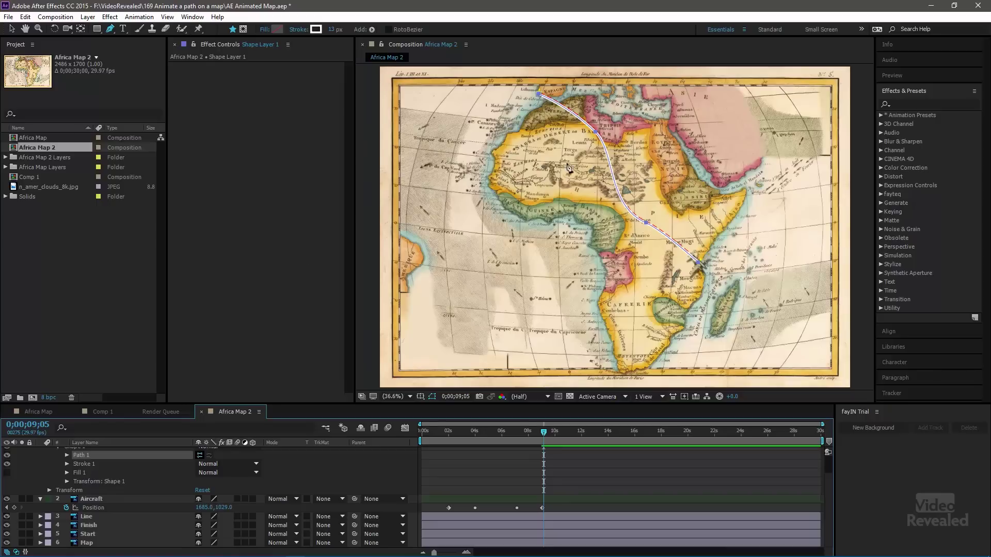
{"action": "scroll", "coordinate": [568, 166], "scroll_direction": "up", "scroll_amount": 5}
{"action": "mouse_move", "coordinate": [572, 129]}
{"action": "left_mouse_down"}
{"action": "mouse_move", "coordinate": [572, 283]}
{"action": "mouse_move", "coordinate": [636, 555]}
{"action": "left_mouse_up"}
{"action": "mouse_move", "coordinate": [372, 103]}
{"action": "left_mouse_down"}
{"action": "mouse_move", "coordinate": [475, 103]}
{"action": "mouse_move", "coordinate": [505, 136]}
{"action": "left_mouse_up"}
{"action": "key", "text": "g"}
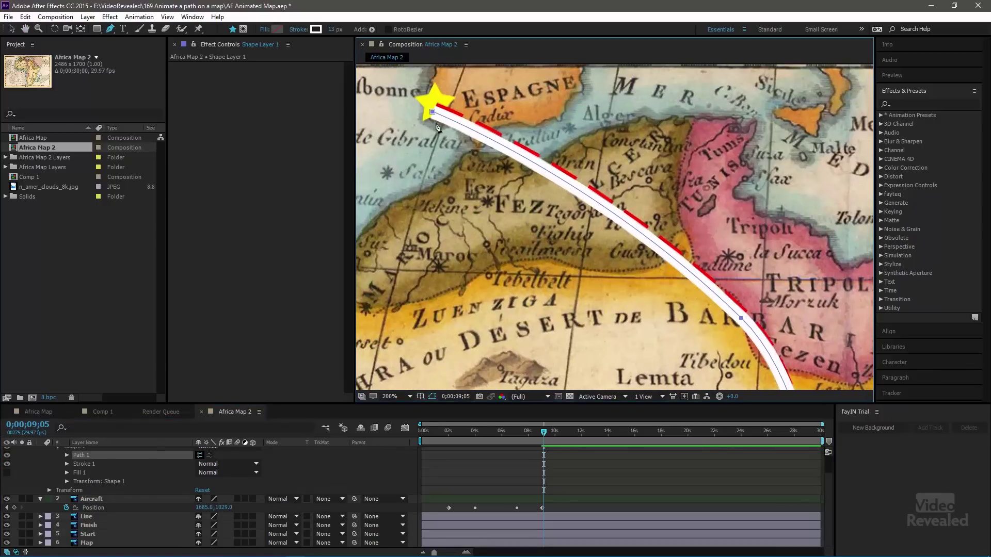
{"action": "mouse_move", "coordinate": [433, 114]}
{"action": "left_mouse_down"}
{"action": "mouse_move", "coordinate": [436, 102]}
{"action": "mouse_move", "coordinate": [422, 96]}
{"action": "mouse_move", "coordinate": [451, 133]}
{"action": "mouse_move", "coordinate": [433, 104]}
{"action": "left_mouse_up"}
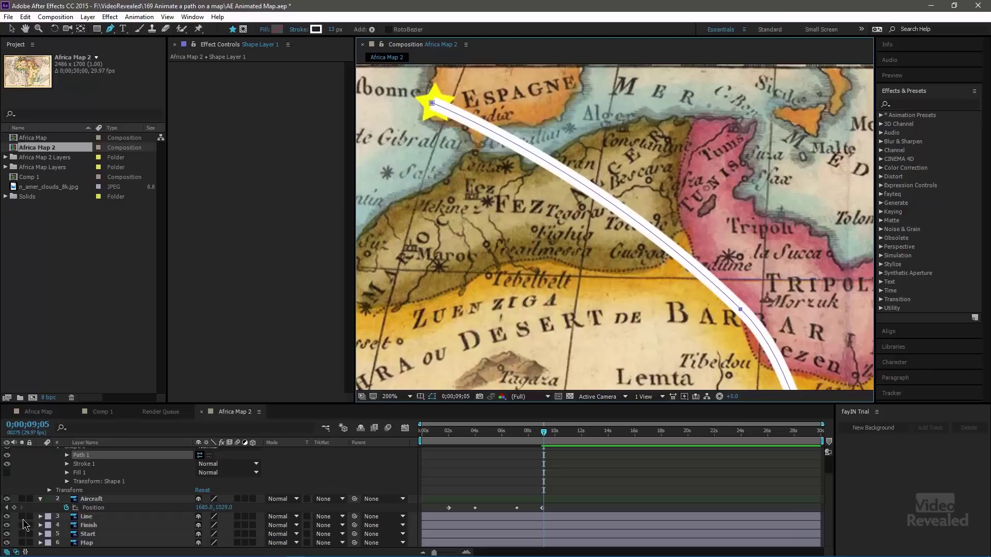
- Hide the Line layer, return near the start, and add Trim Paths with End lowered to 0%
{"action": "left_click", "coordinate": [6, 517]}
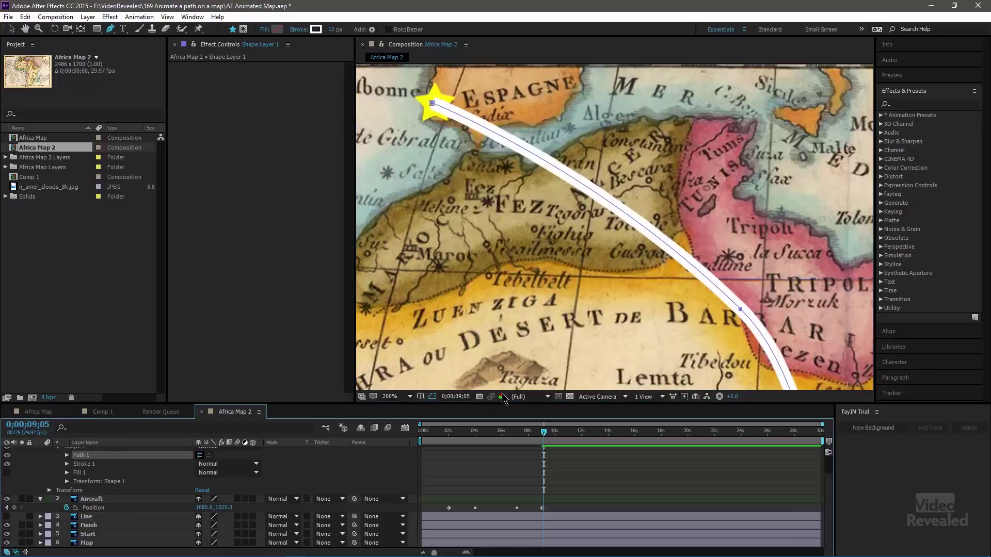
{"action": "key", "text": "shift+slash"}
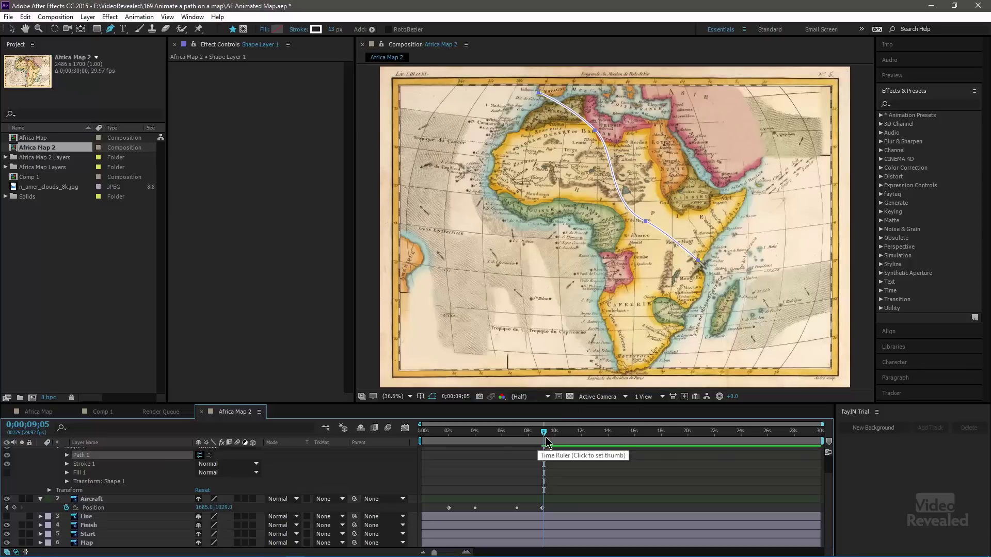
{"action": "left_click_drag", "start_coordinate": [544, 432], "coordinate": [449, 454]}
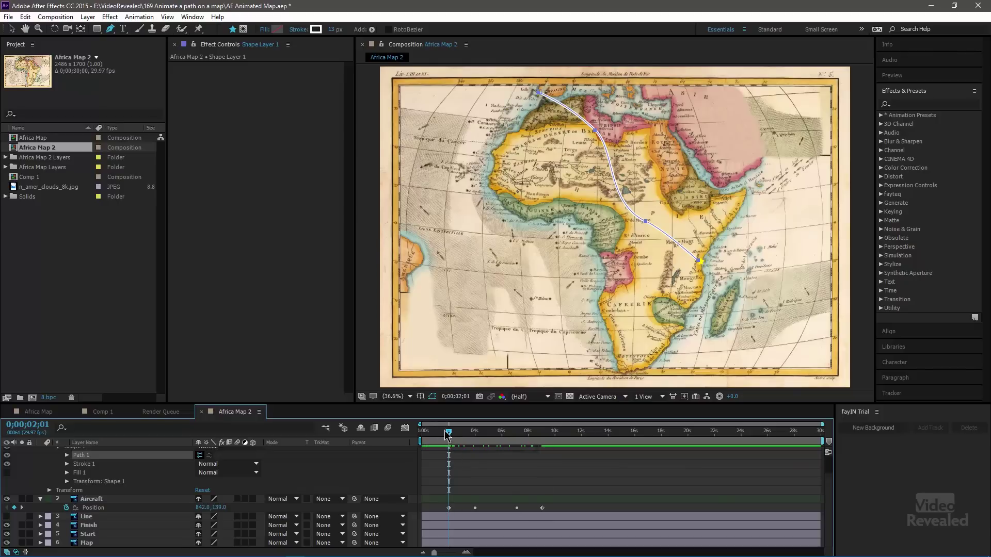
{"action": "scroll", "coordinate": [176, 477], "scroll_direction": "up", "scroll_amount": 2}
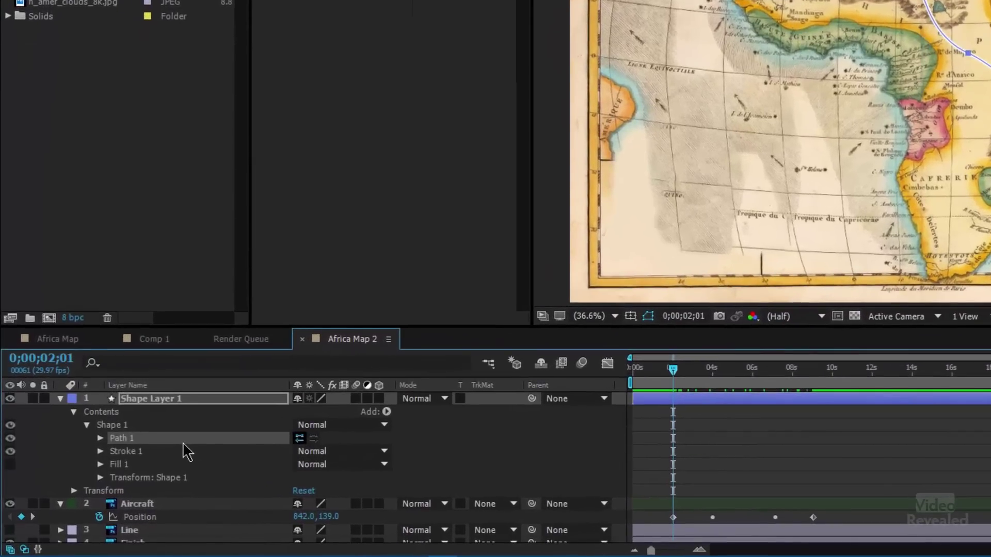
{"action": "left_click", "coordinate": [386, 411]}
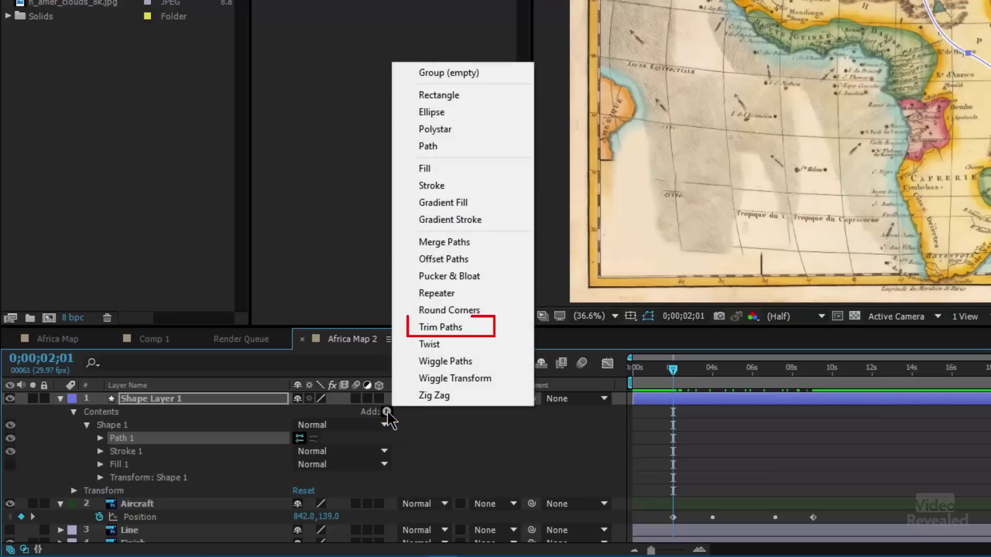
{"action": "left_click", "coordinate": [487, 333]}
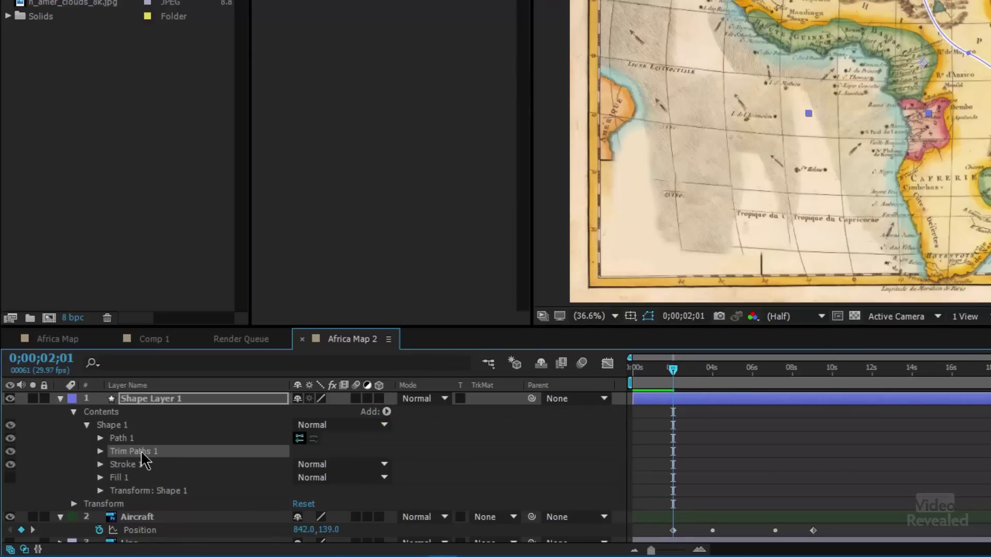
{"action": "left_click", "coordinate": [100, 452]}
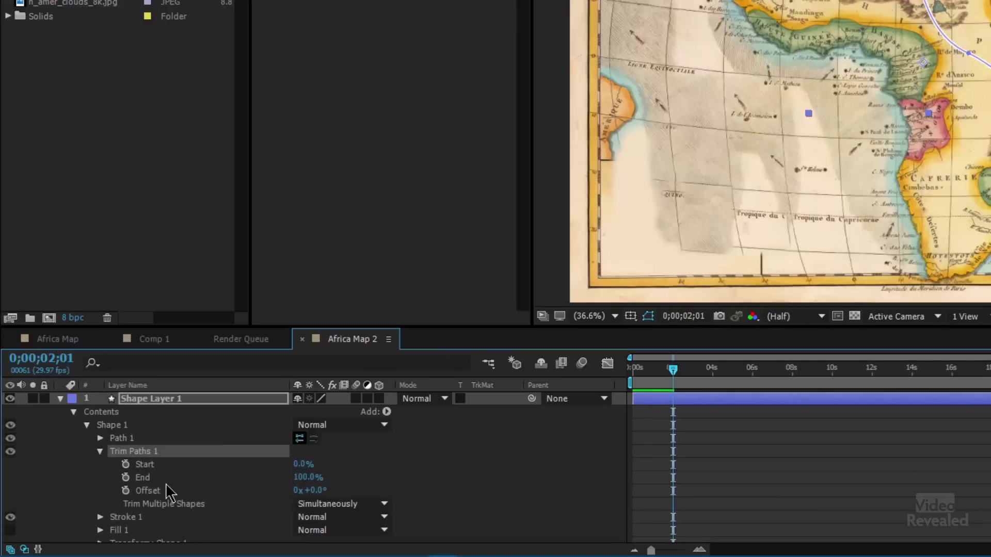
{"action": "left_click_drag", "start_coordinate": [305, 479], "coordinate": [196, 453]}
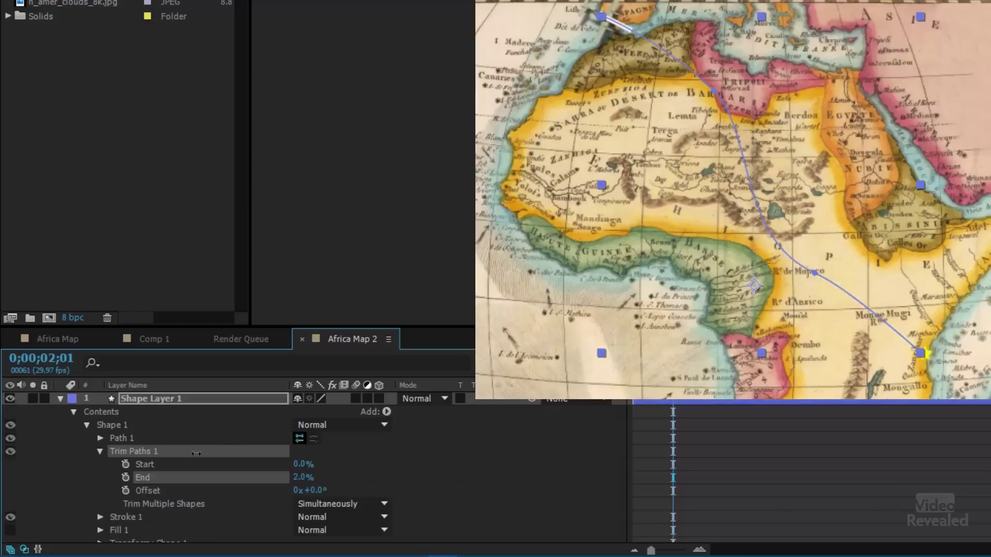
- Keyframe Trim Paths End at 0% and animate it to 99% at 0;00;09;01
{"action": "left_click", "coordinate": [125, 477]}
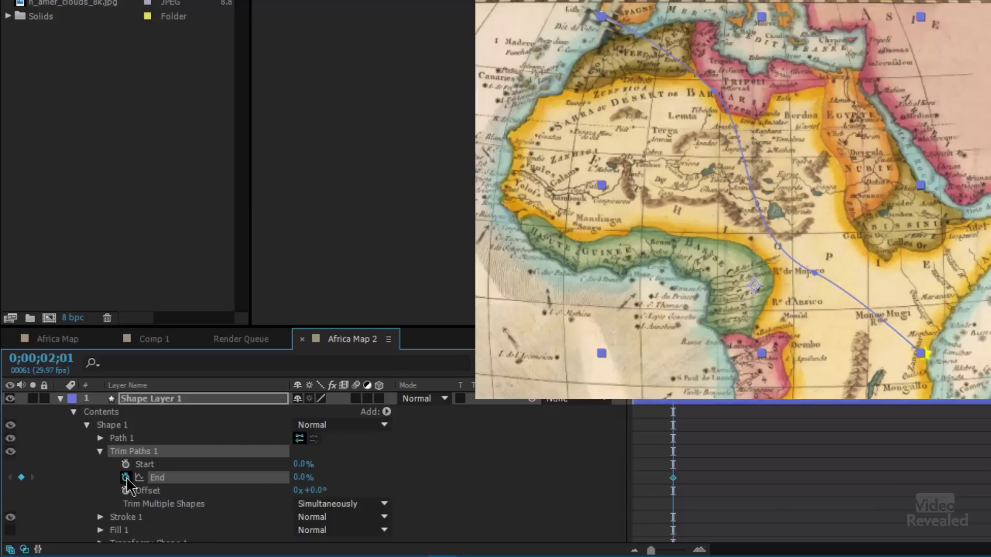
{"action": "scroll", "coordinate": [748, 437], "scroll_direction": "down", "scroll_amount": 4}
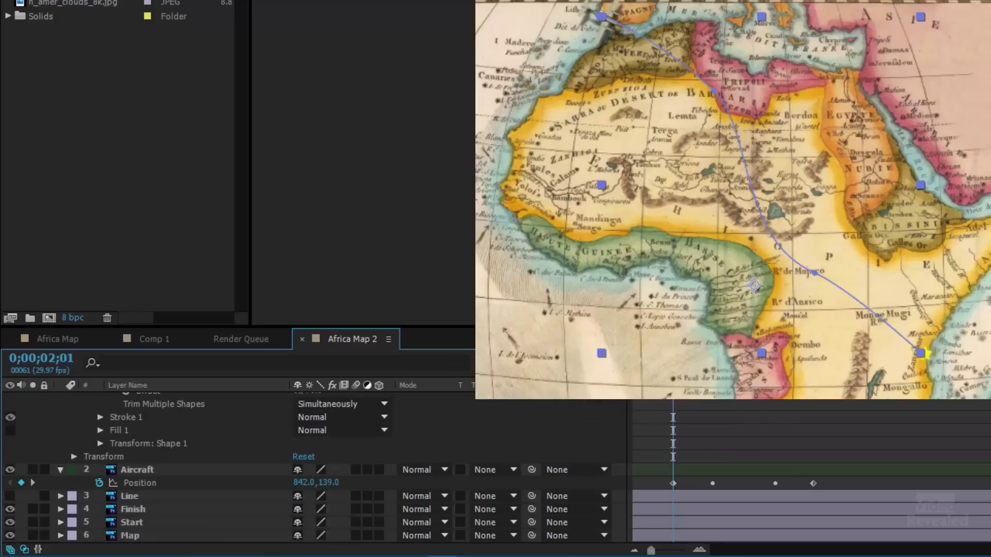
{"action": "mouse_move", "coordinate": [749, 393]}
{"action": "left_mouse_down"}
{"action": "mouse_move", "coordinate": [828, 393]}
{"action": "mouse_move", "coordinate": [813, 393]}
{"action": "left_mouse_up"}
{"action": "scroll", "coordinate": [504, 440], "scroll_direction": "up", "scroll_amount": 4}
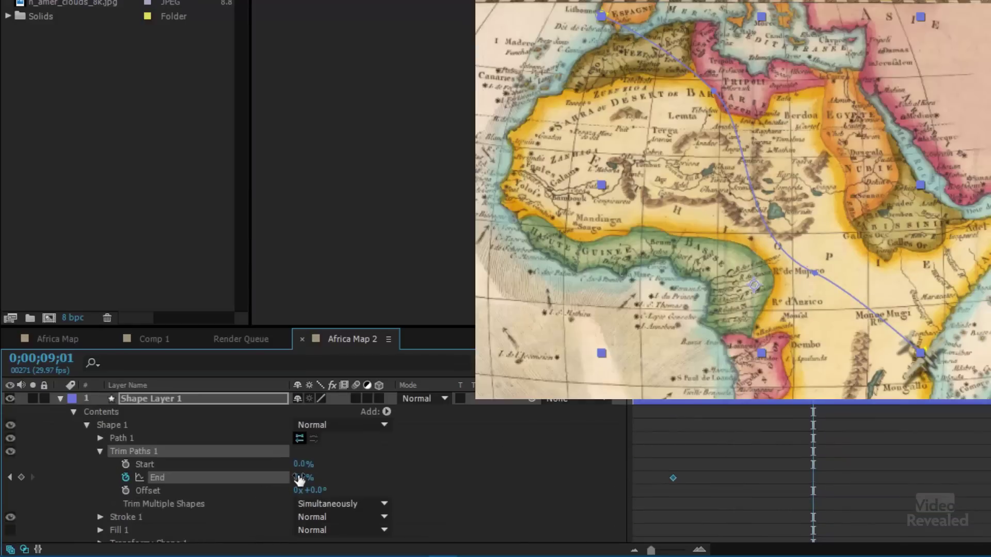
{"action": "left_click_drag", "start_coordinate": [315, 479], "coordinate": [417, 466]}
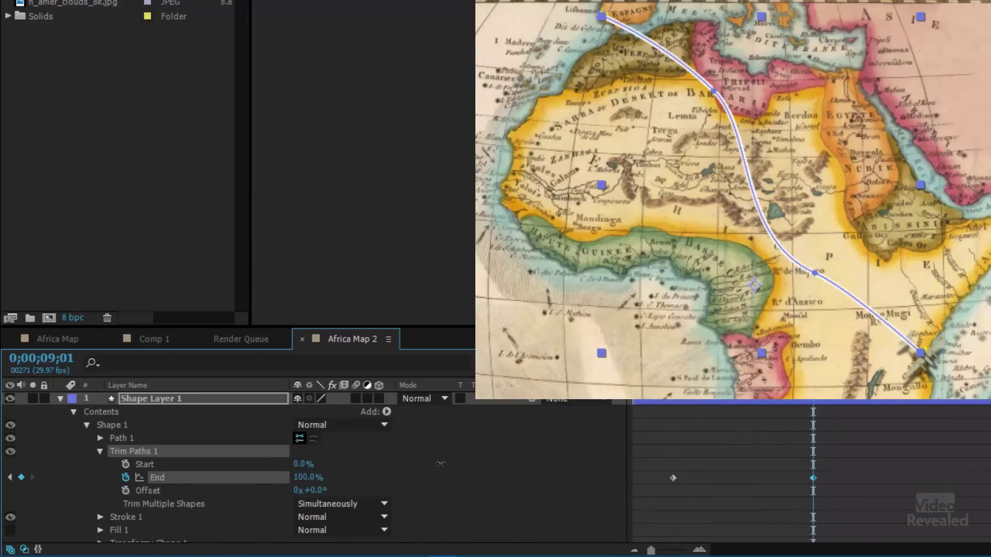
{"action": "left_click", "coordinate": [100, 452]}
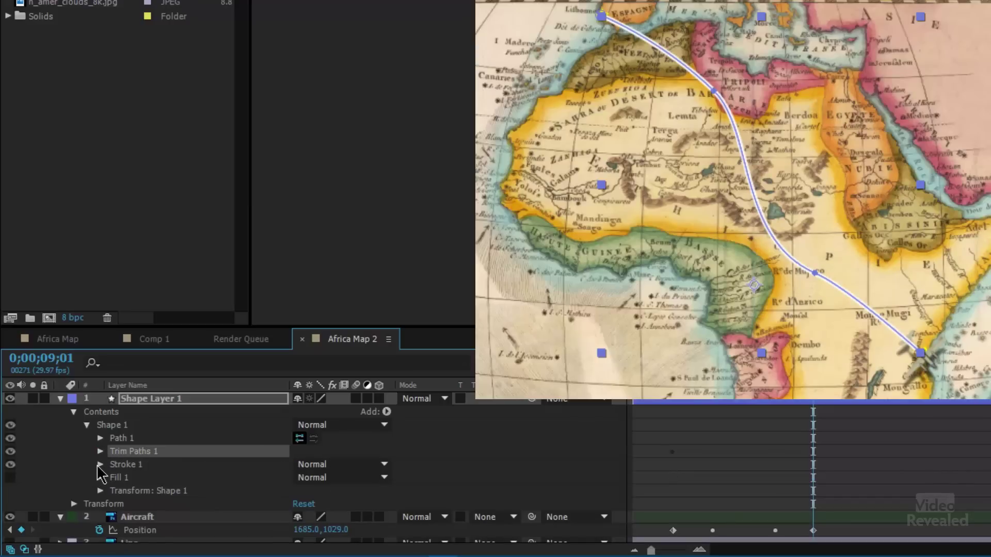
- Set Stroke 1's colour to red and its Stroke Width to 10
{"action": "left_click", "coordinate": [100, 464]}
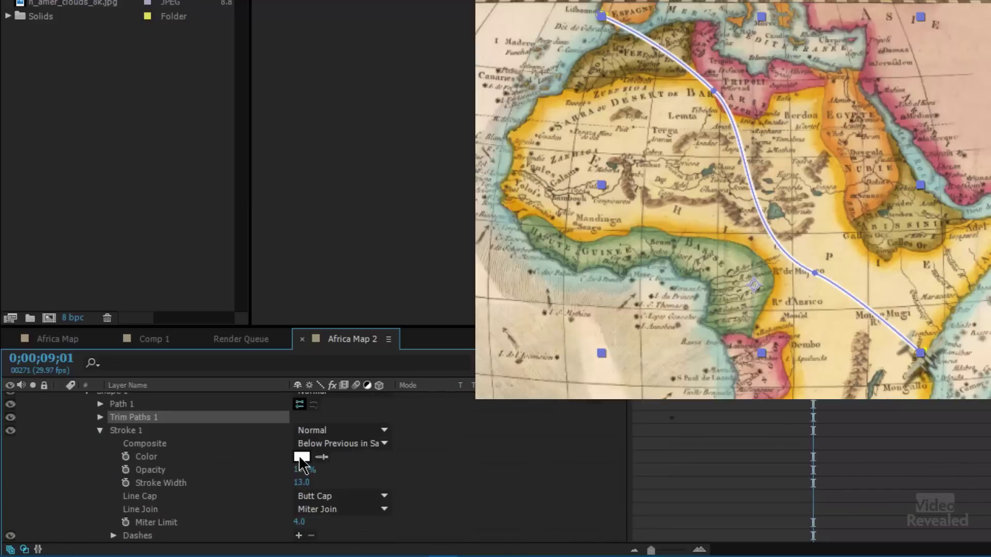
{"action": "left_click", "coordinate": [301, 458]}
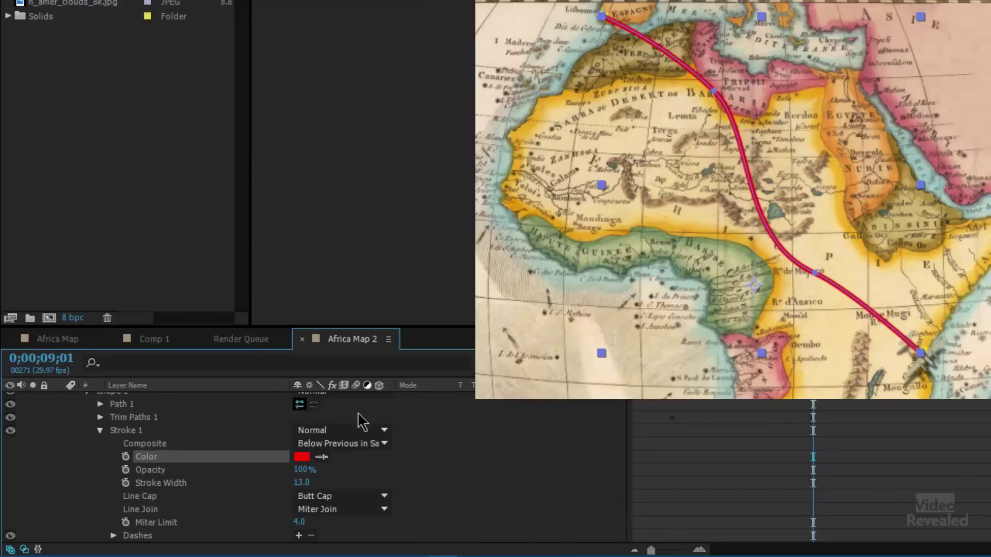
{"action": "left_click", "coordinate": [299, 483]}
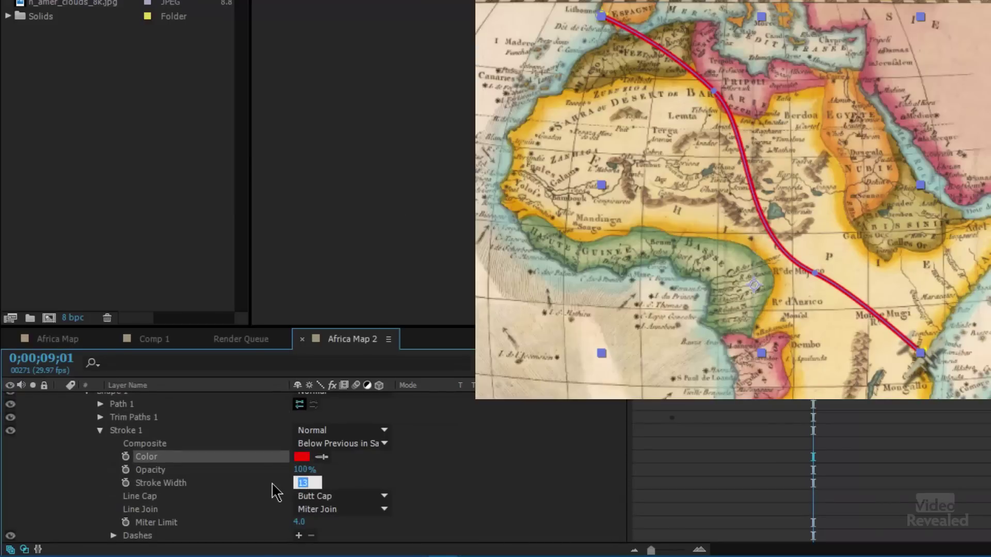
{"action": "key", "text": "Return"}
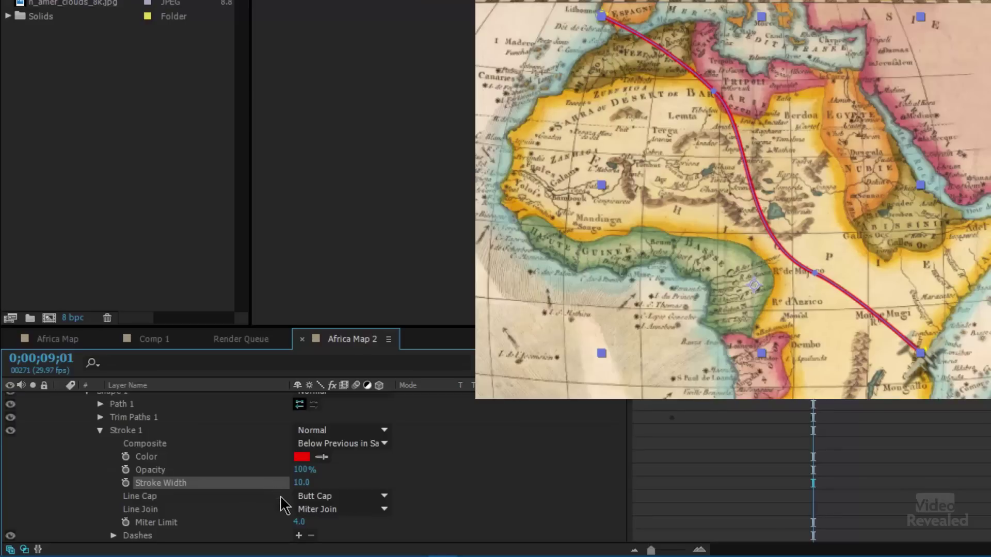
{"action": "scroll", "coordinate": [282, 505], "scroll_direction": "down", "scroll_amount": 3}
{"action": "scroll", "coordinate": [245, 454], "scroll_direction": "up", "scroll_amount": 1}
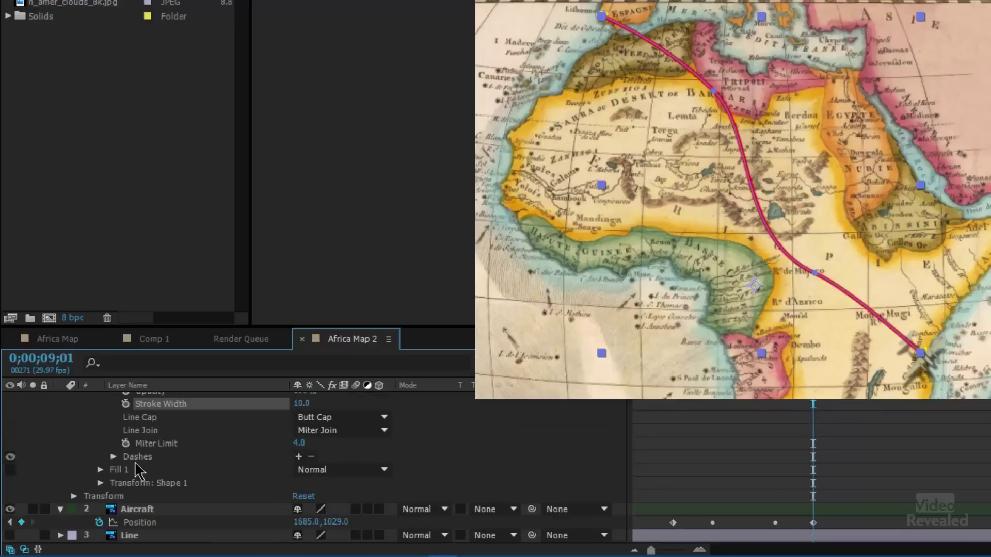
- Add Dashes to the route stroke with a Dash length of 25
{"action": "left_click", "coordinate": [298, 457]}
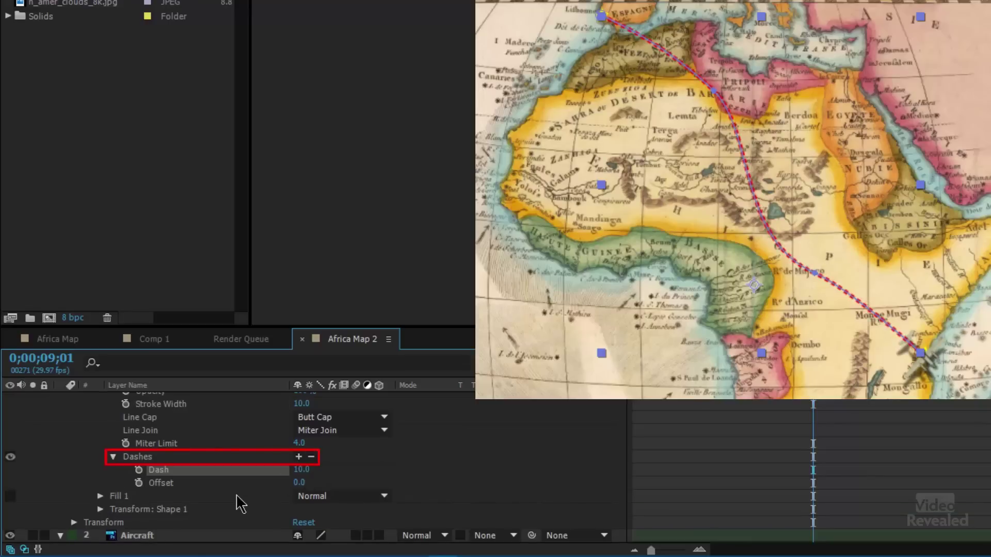
{"action": "left_click", "coordinate": [302, 471]}
{"action": "type", "text": "25"}
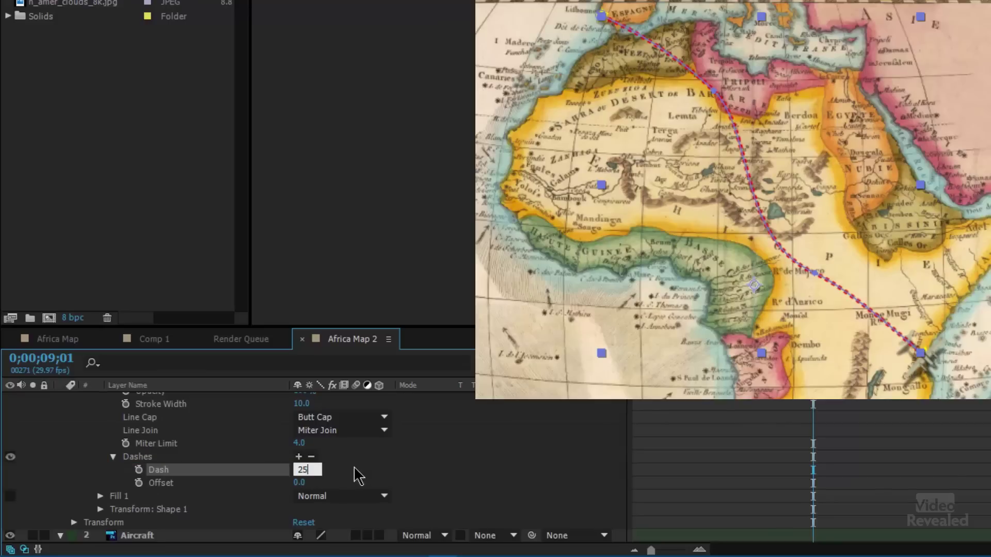
{"action": "key", "text": "Return"}
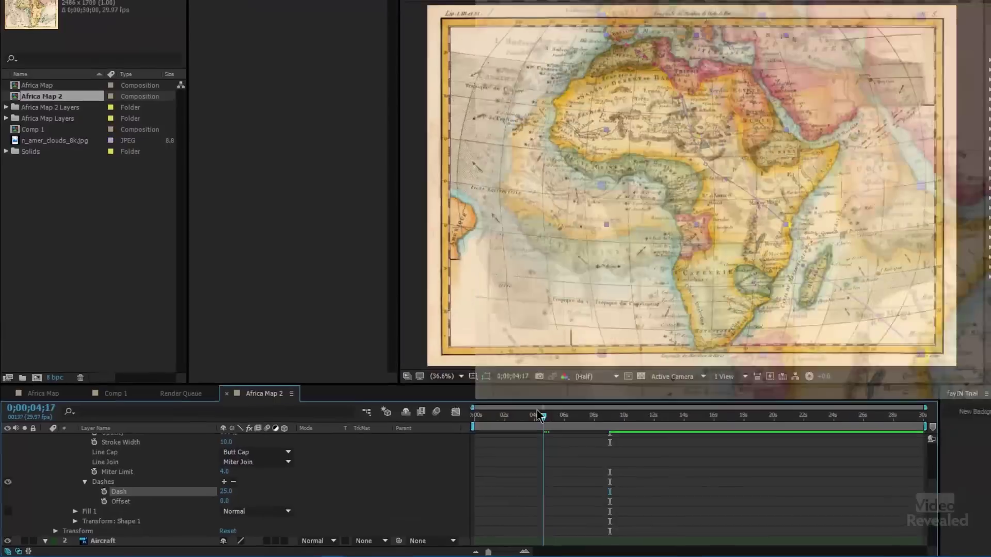
{"action": "left_click_drag", "start_coordinate": [541, 432], "coordinate": [433, 476]}
- Preview the route animation in a maximised map view
{"action": "key", "text": "grave"}
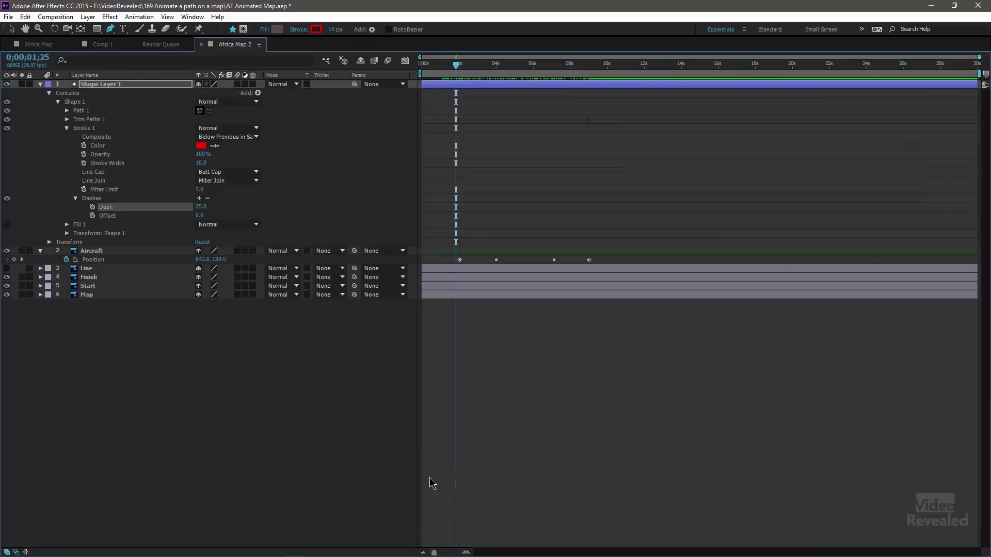
{"action": "key", "text": "grave"}
{"action": "key", "text": "grave"}
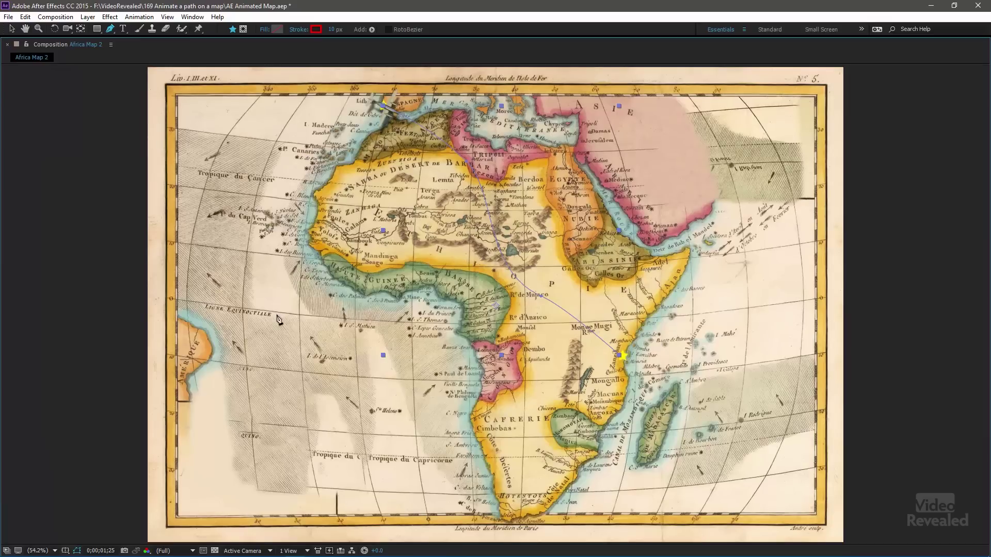
{"action": "key", "text": "space"}
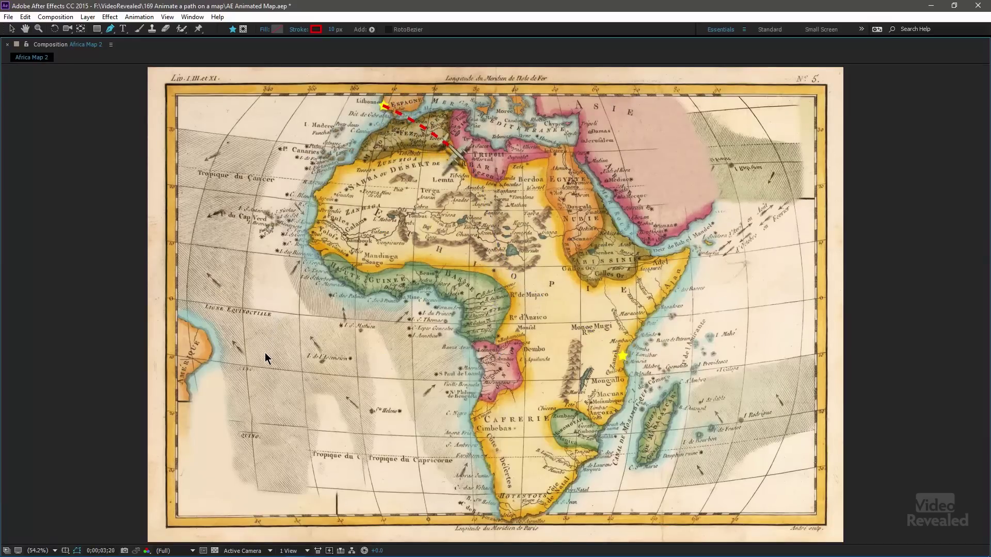
{"action": "key", "text": "space"}
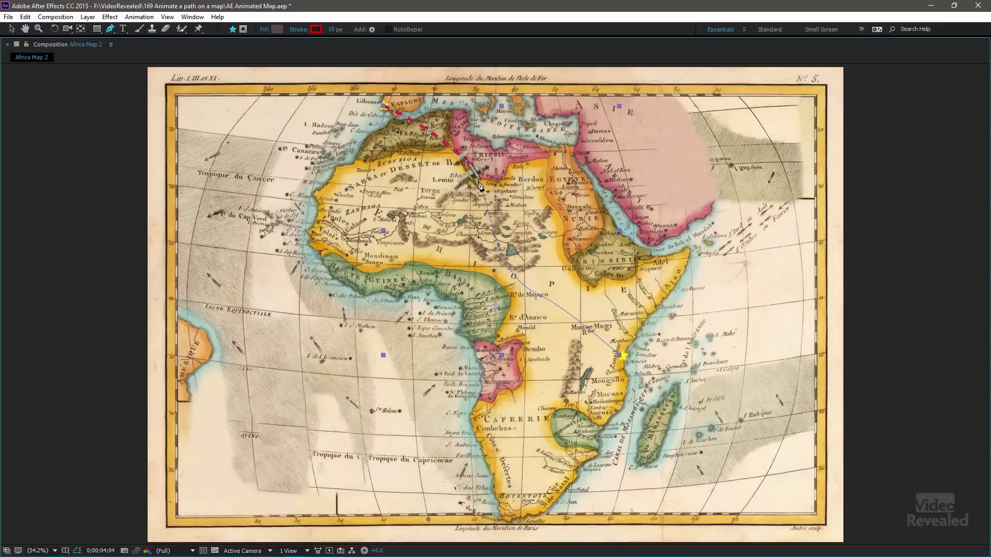
{"action": "key", "text": "grave"}
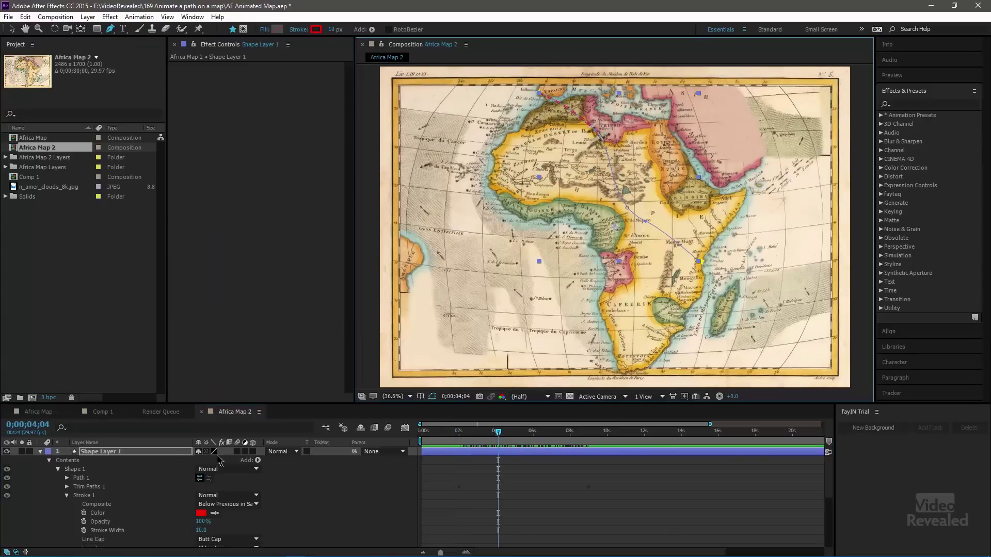
- Move the Aircraft layer above Shape Layer 1 and preview the plane over its trail
{"action": "left_click", "coordinate": [40, 452]}
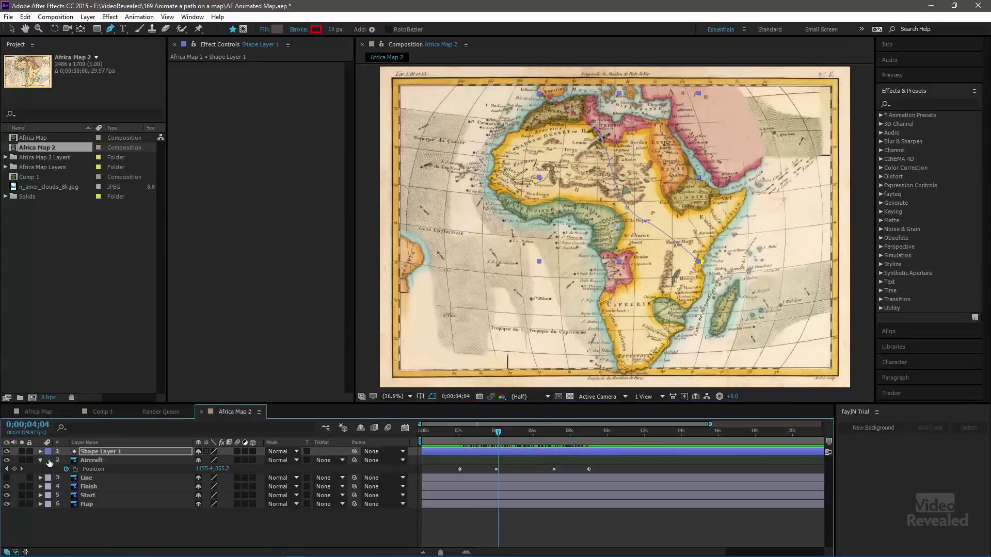
{"action": "left_click", "coordinate": [37, 468]}
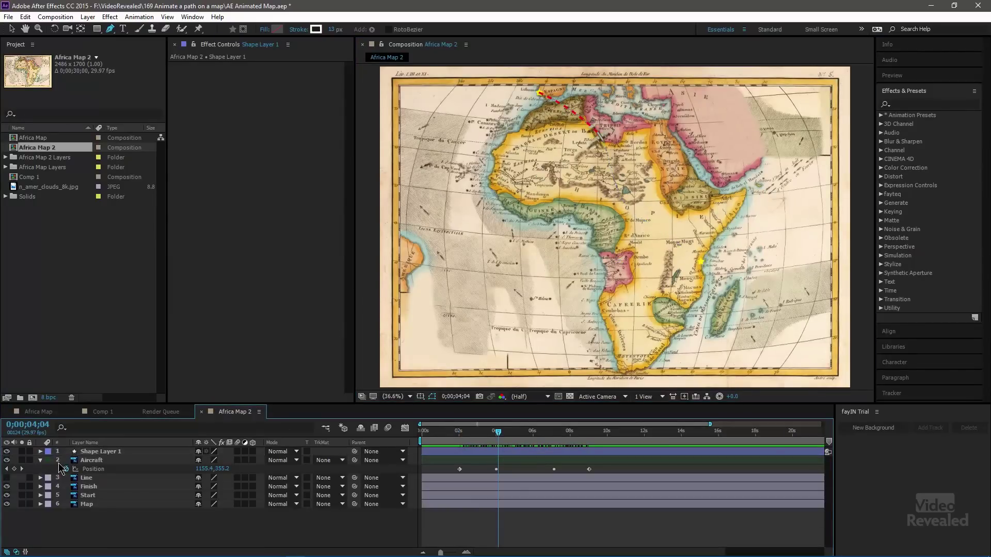
{"action": "left_click", "coordinate": [40, 460]}
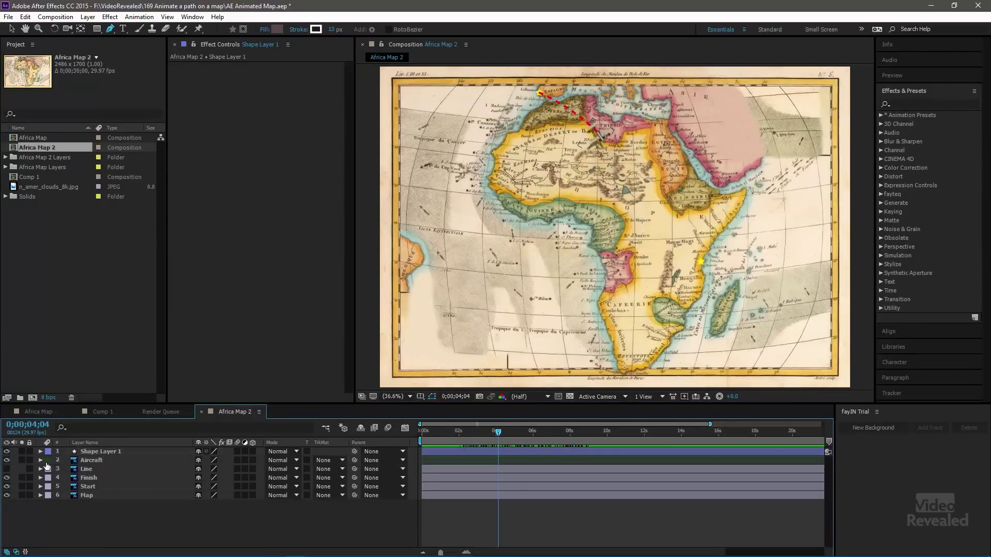
{"action": "left_click", "coordinate": [100, 462]}
{"action": "left_click_drag", "start_coordinate": [100, 457], "coordinate": [103, 453]}
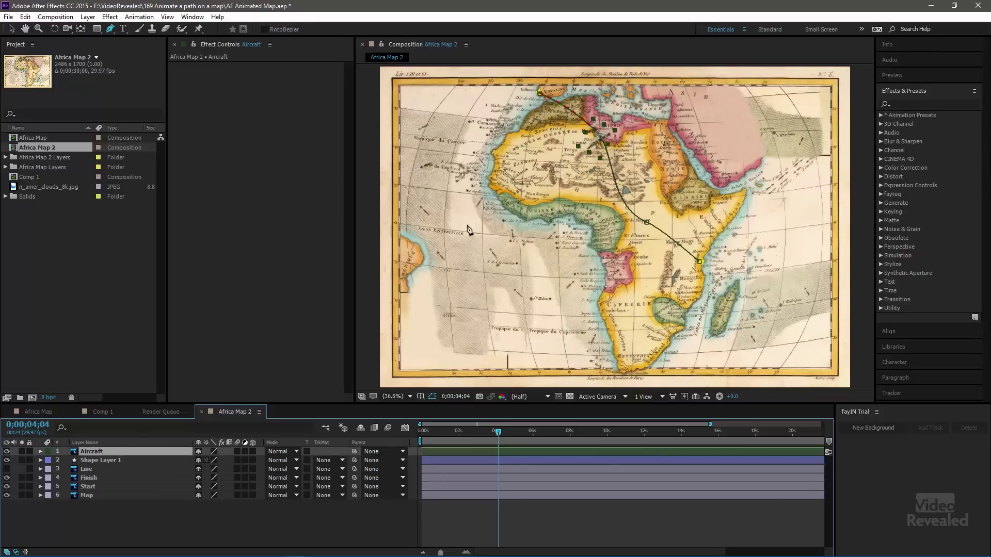
{"action": "key", "text": "grave"}
{"action": "key", "text": "space"}
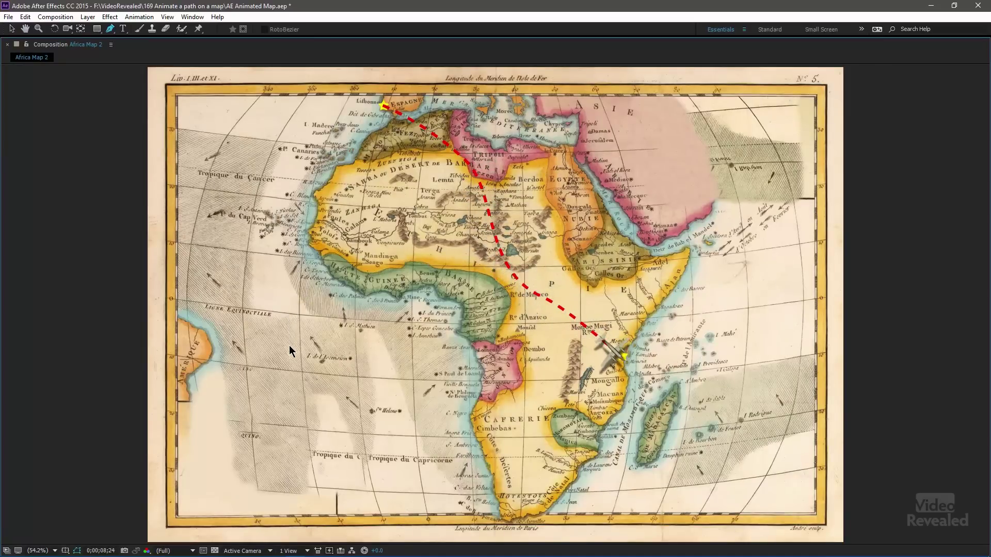
{"action": "key", "text": "space"}
{"action": "key", "text": "grave"}
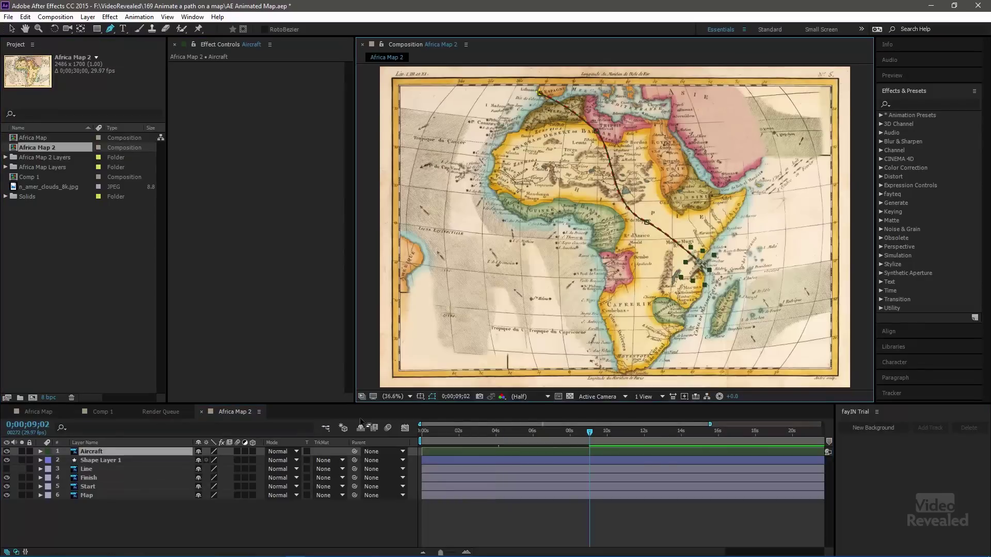
- Return to the start, inspect n_amer_clouds_8k.jpg, and drag it into the timeline above Map
{"action": "left_click", "coordinate": [470, 434]}
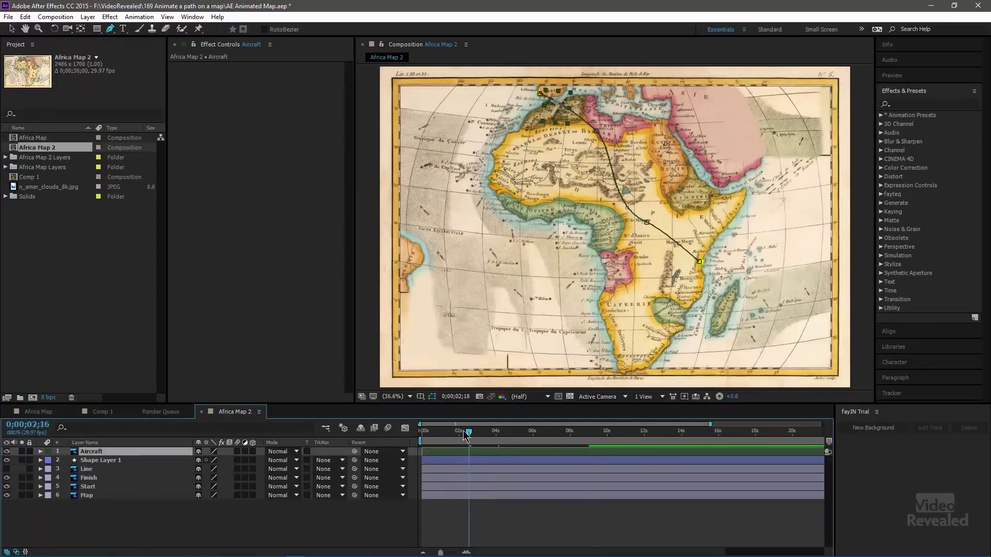
{"action": "key", "text": "Home"}
{"action": "left_click", "coordinate": [341, 525]}
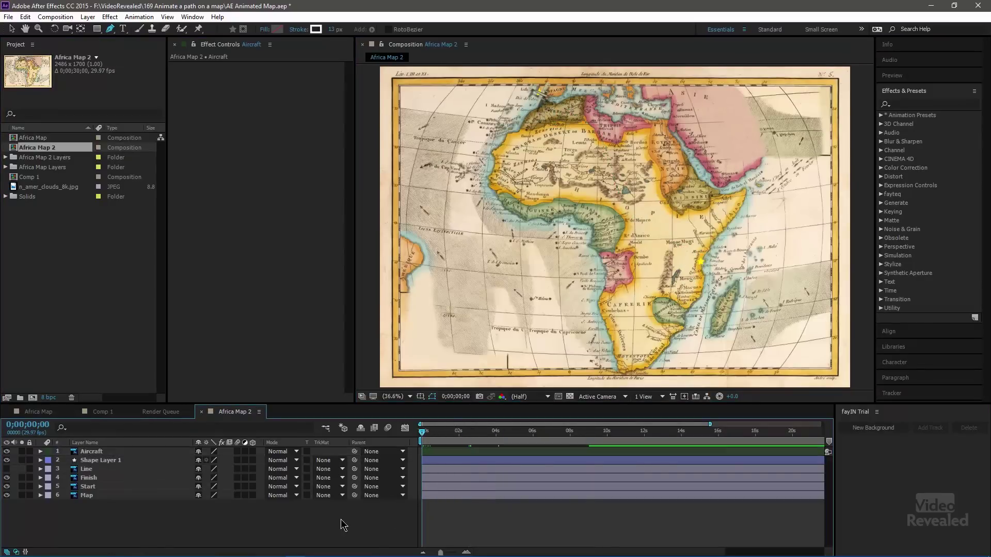
{"action": "double_click", "coordinate": [16, 188]}
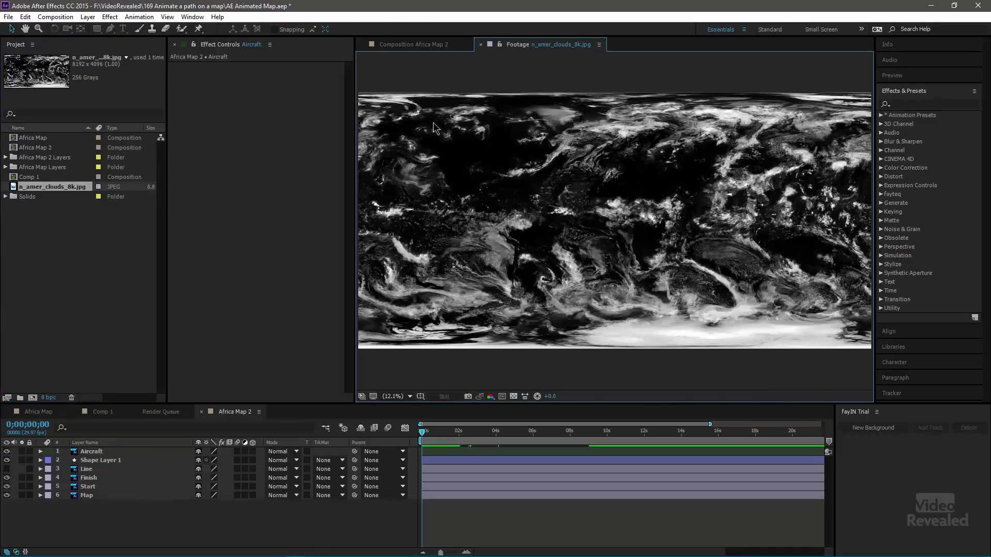
{"action": "left_click", "coordinate": [481, 45]}
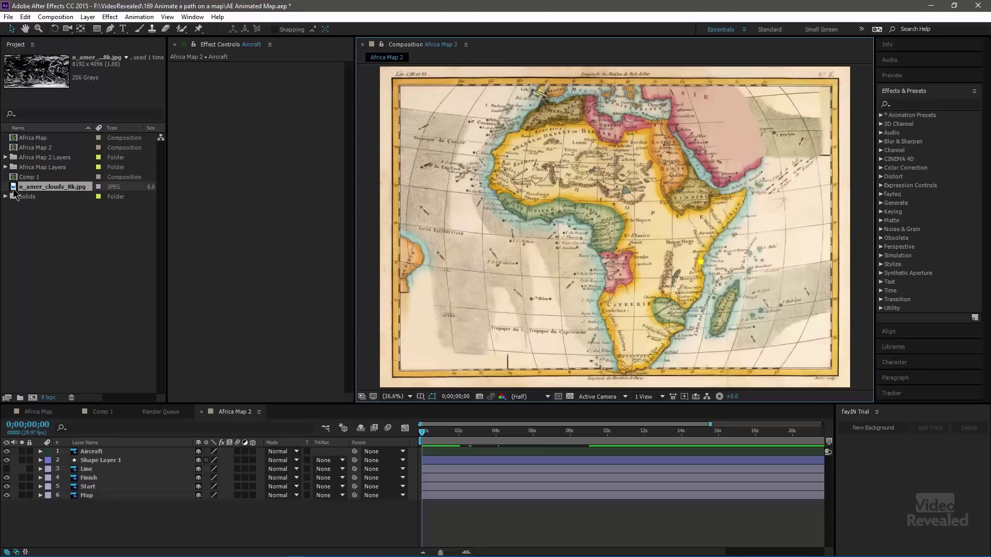
{"action": "left_click_drag", "start_coordinate": [15, 191], "coordinate": [70, 497]}
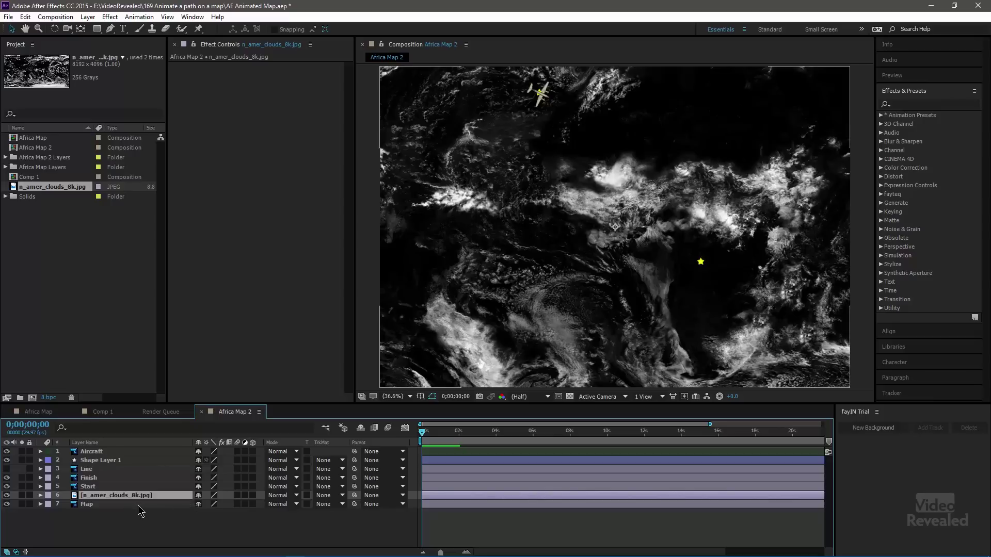
- Scale the clouds to 42% and keyframe Position X from 765 at the start to 1184 at the end
{"action": "key", "text": "s"}
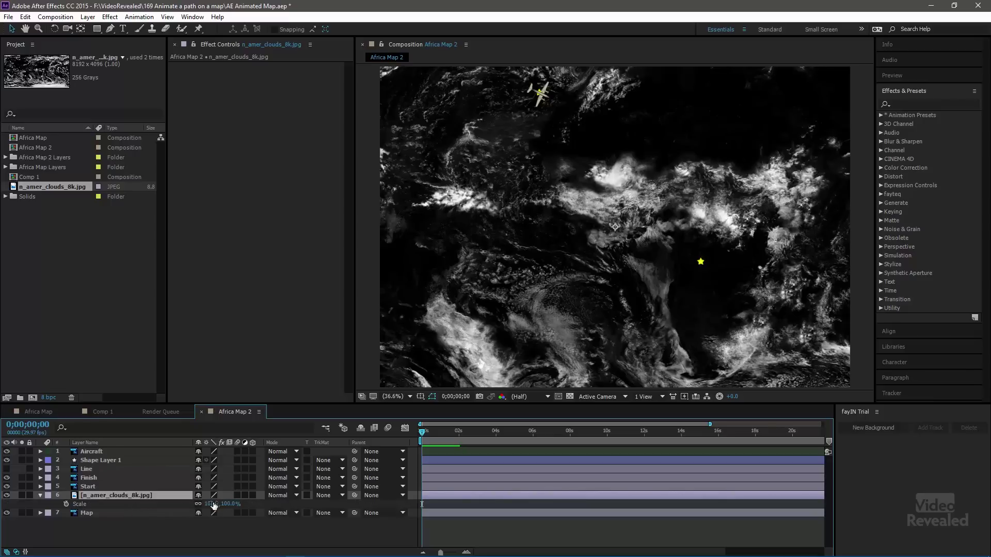
{"action": "left_click_drag", "start_coordinate": [215, 506], "coordinate": [198, 517]}
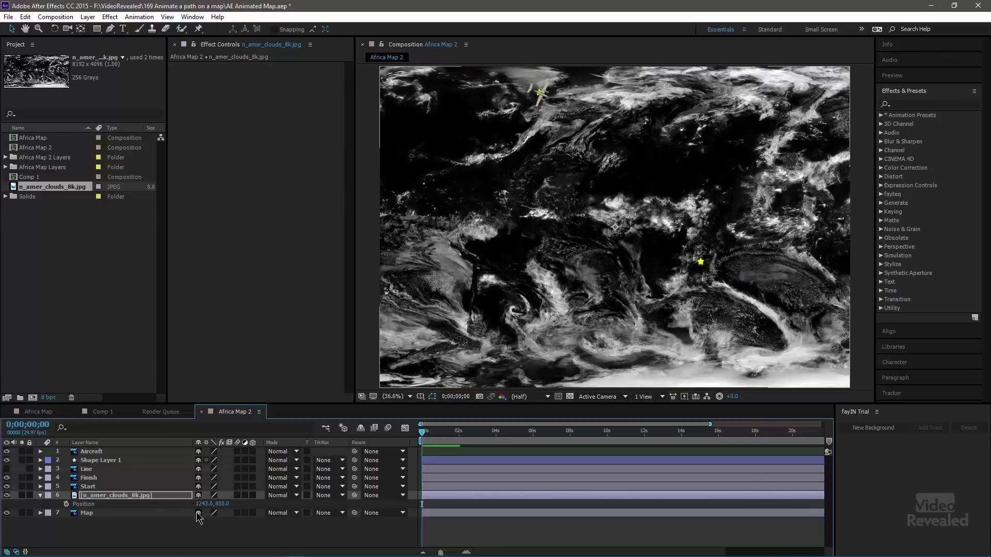
{"action": "key", "text": "p"}
{"action": "left_click_drag", "start_coordinate": [192, 503], "coordinate": [3, 550]}
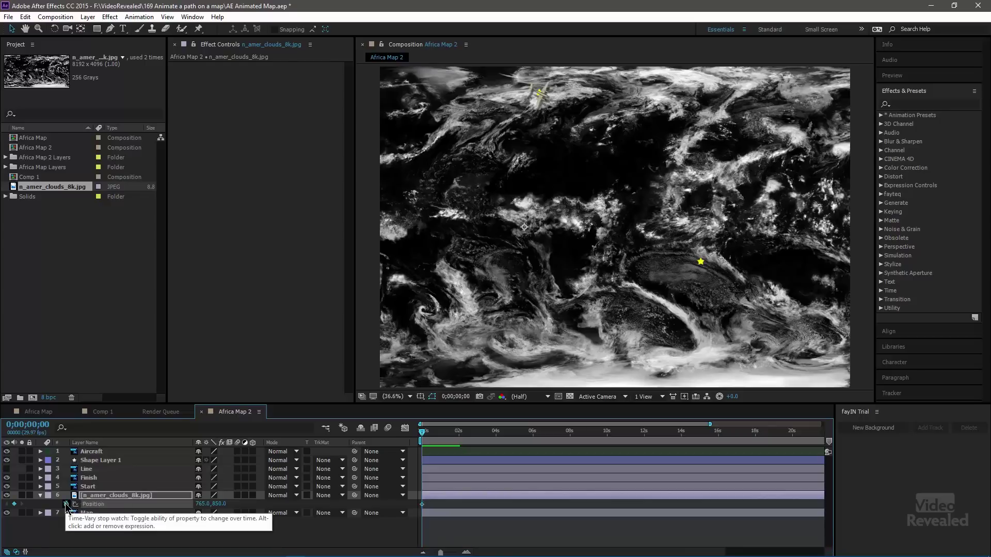
{"action": "left_click_drag", "start_coordinate": [456, 432], "coordinate": [825, 437]}
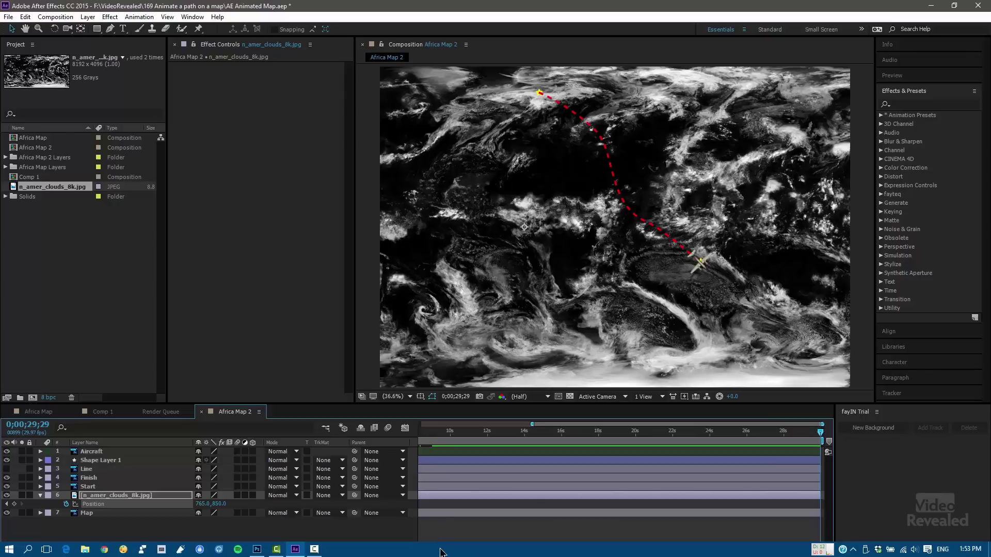
{"action": "left_click", "coordinate": [420, 553]}
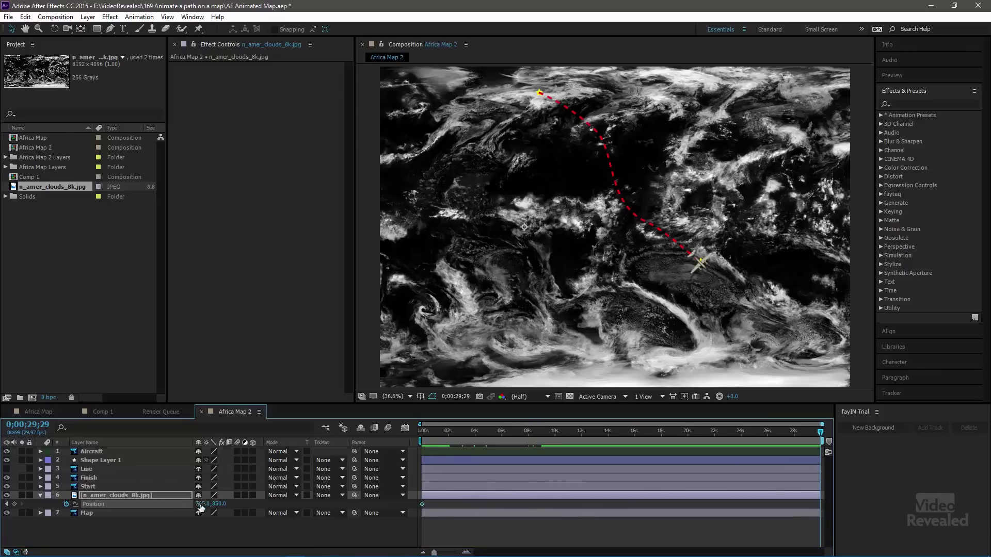
{"action": "left_click_drag", "start_coordinate": [201, 507], "coordinate": [532, 497]}
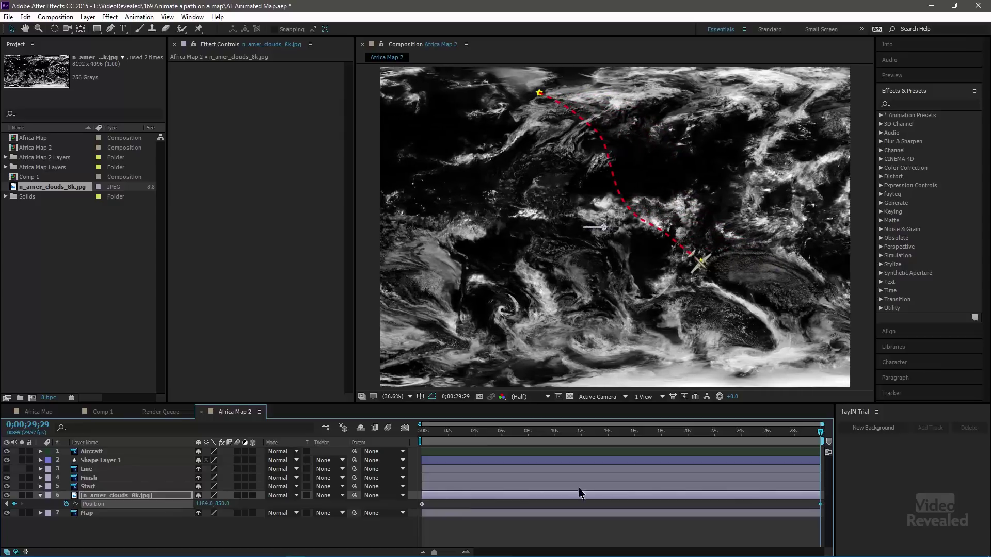
{"action": "left_click_drag", "start_coordinate": [708, 440], "coordinate": [565, 443]}
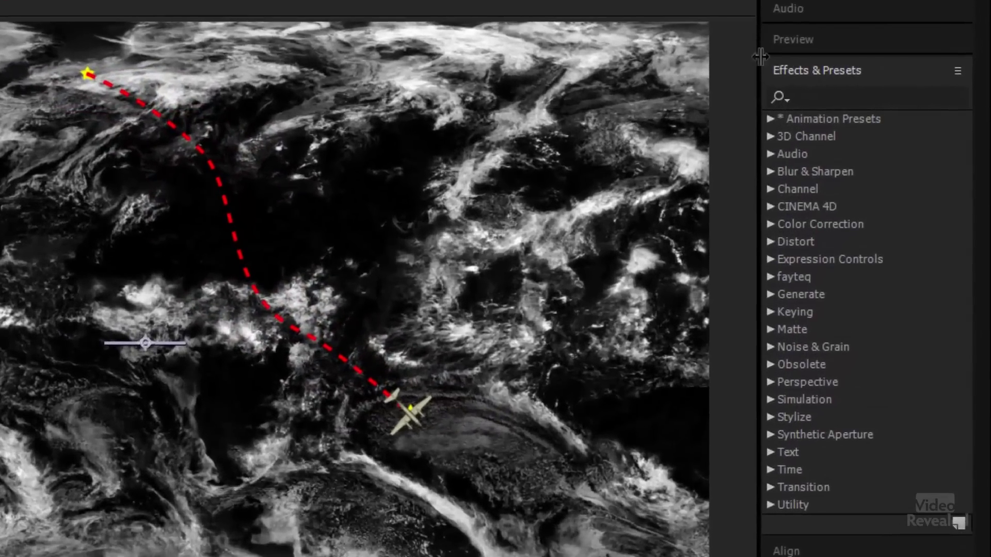
- Search 'turbu' and apply Turbulent Displace to the n_amer_clouds_8k.jpg layer
{"action": "left_click", "coordinate": [814, 94]}
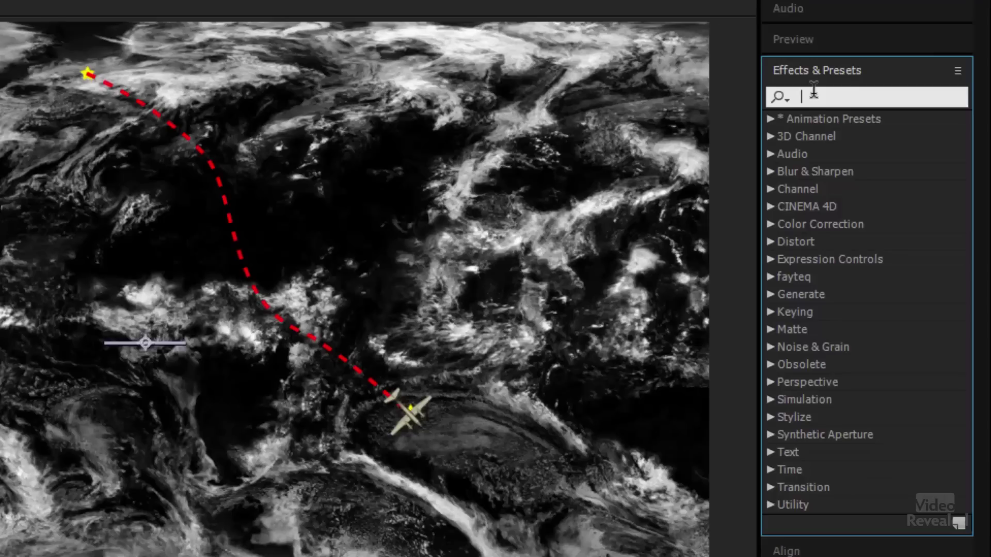
{"action": "type", "text": "turbu"}
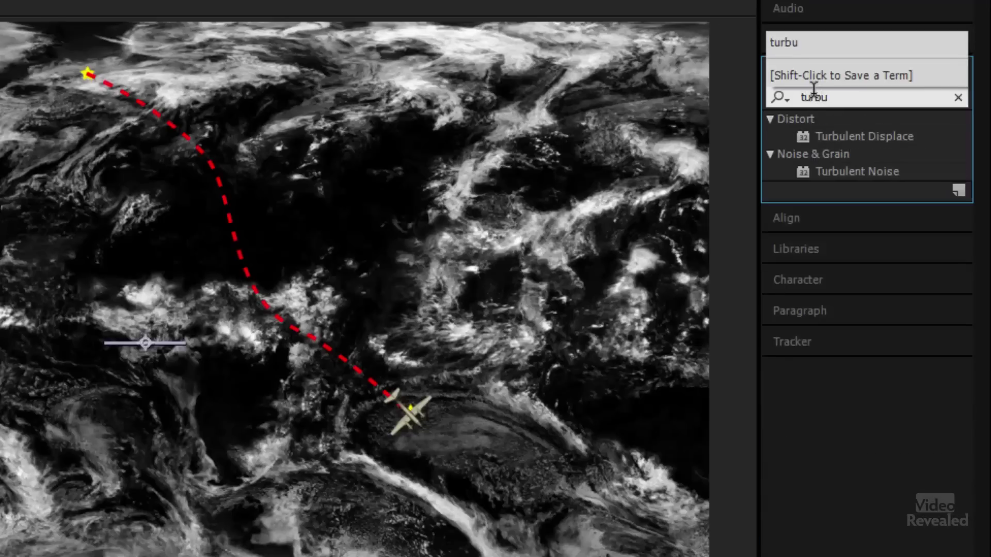
{"action": "left_click_drag", "start_coordinate": [822, 136], "coordinate": [446, 268]}
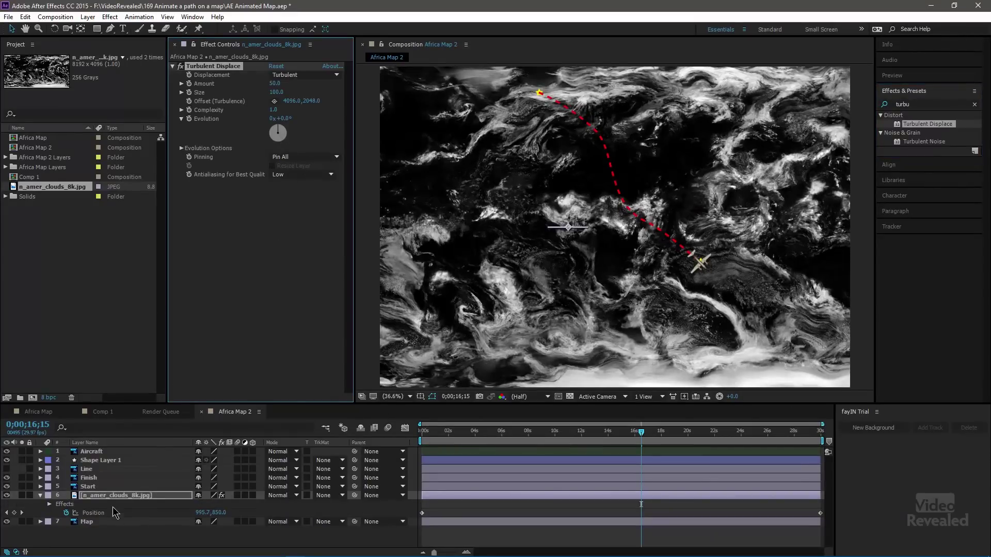
{"action": "left_click", "coordinate": [99, 498]}
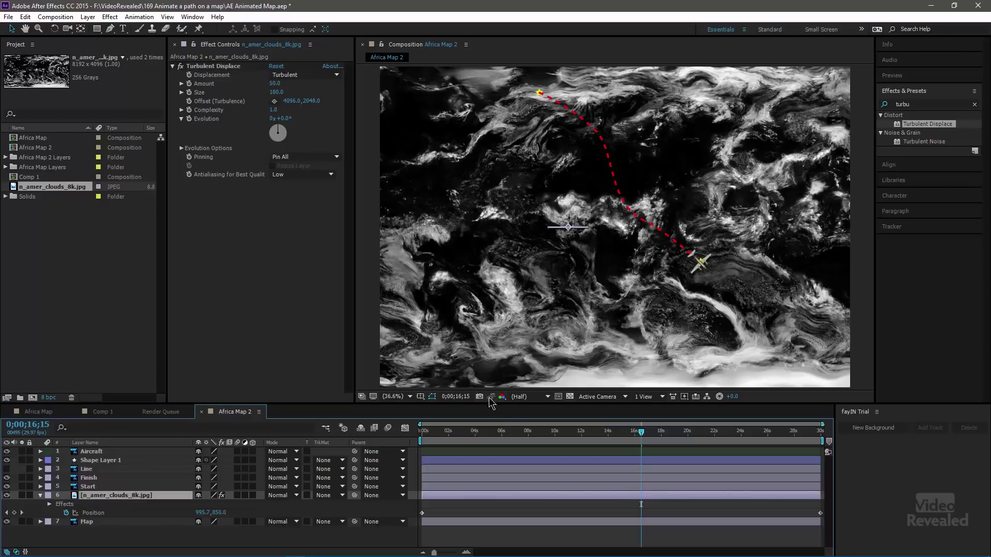
- Keyframe Evolution at 0x at the start and 2 revolutions at the clip's end
{"action": "key", "text": "Home"}
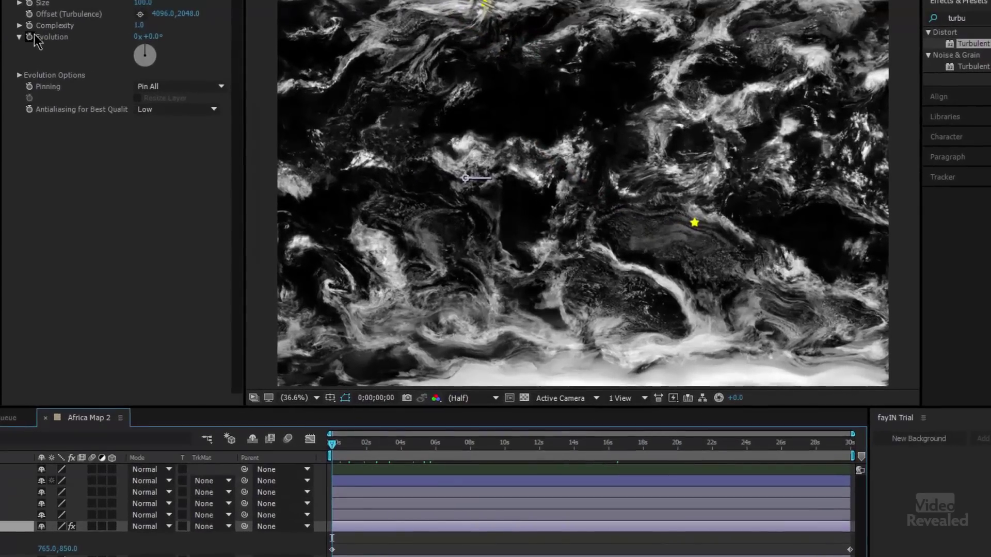
{"action": "left_click", "coordinate": [30, 37]}
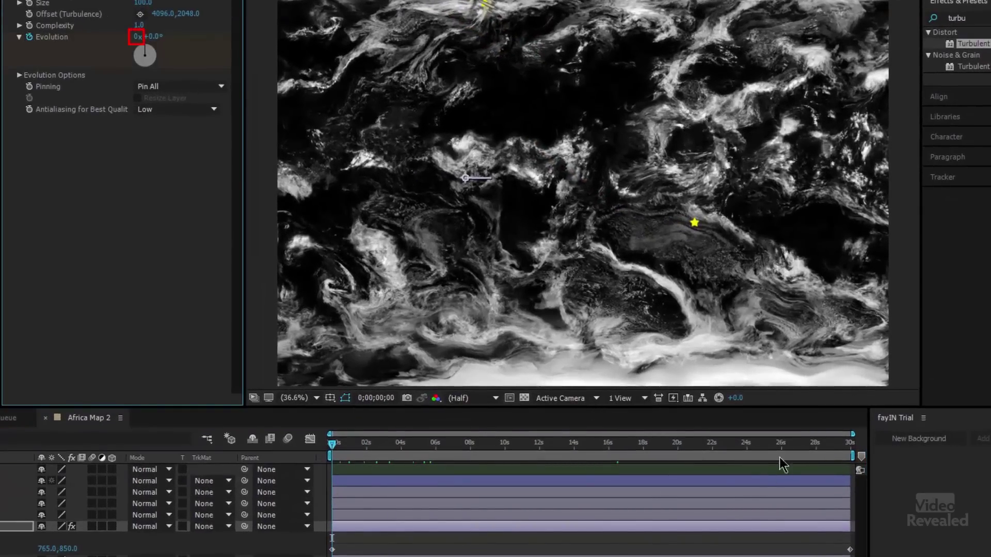
{"action": "left_click", "coordinate": [826, 444]}
{"action": "left_click_drag", "start_coordinate": [833, 445], "coordinate": [872, 455]}
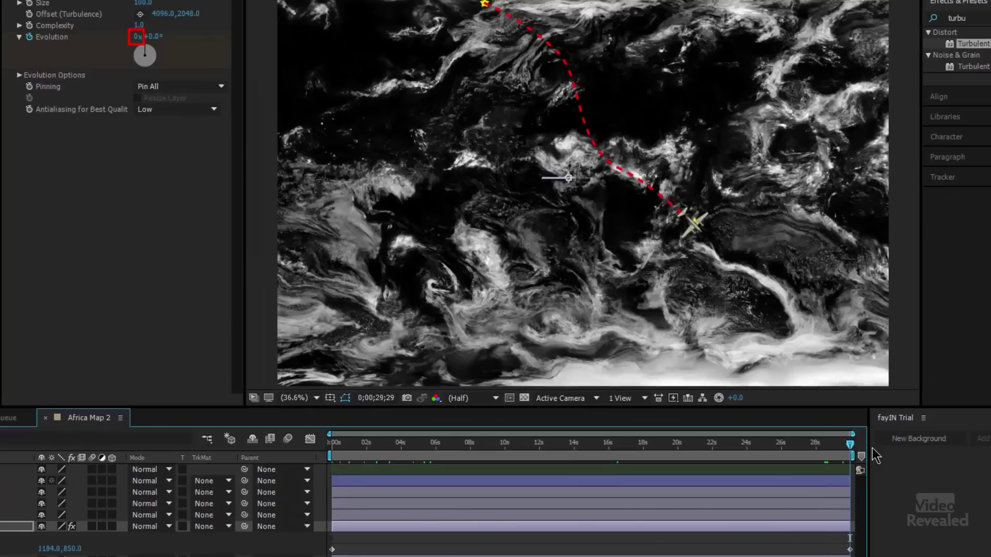
{"action": "left_click", "coordinate": [136, 37]}
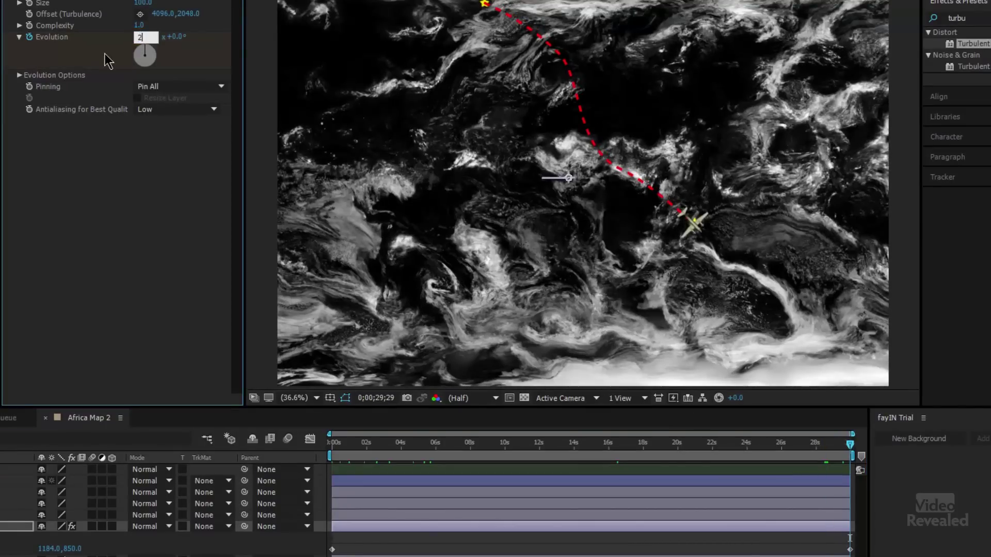
{"action": "type", "text": "2"}
{"action": "key", "text": "Return"}
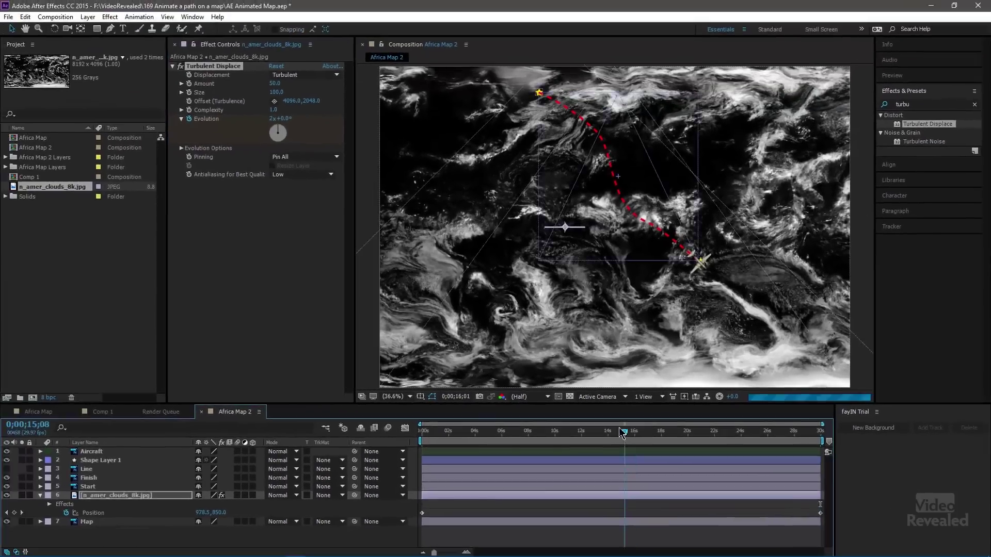
{"action": "left_click_drag", "start_coordinate": [597, 435], "coordinate": [490, 435]}
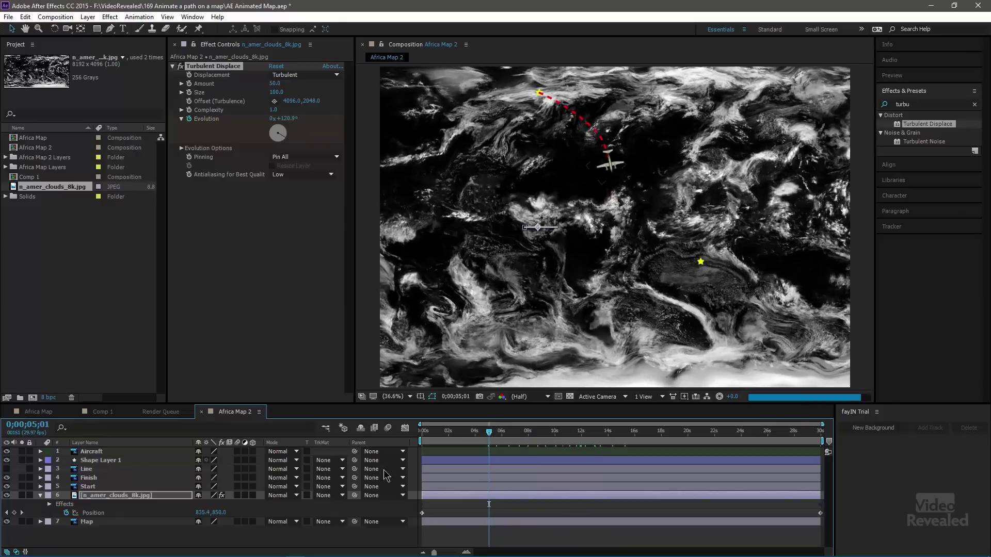
- Switch the cloud layer's blending mode from Normal to Screen over the Africa map
{"action": "left_click", "coordinate": [289, 496]}
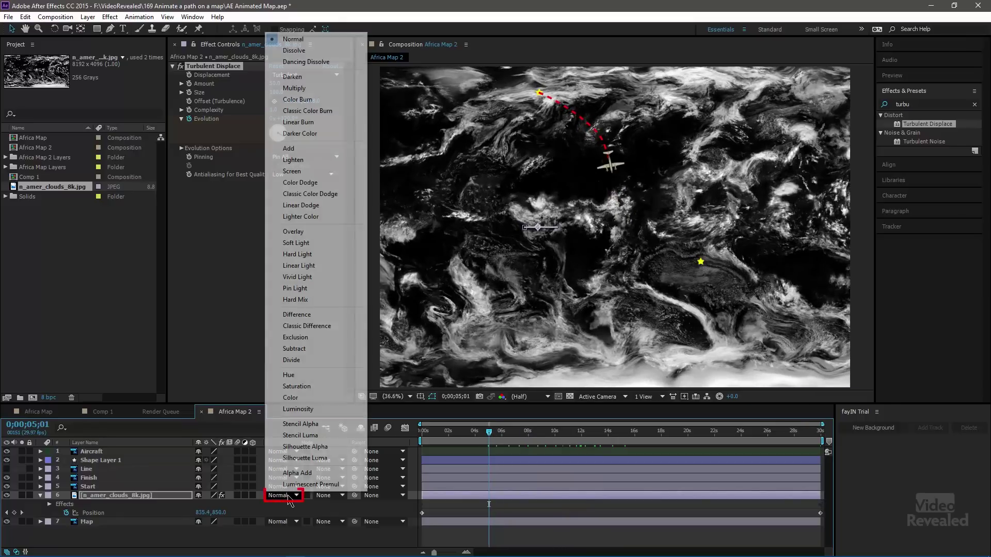
{"action": "left_click", "coordinate": [289, 496]}
{"action": "left_click", "coordinate": [289, 496]}
{"action": "left_click", "coordinate": [290, 540]}
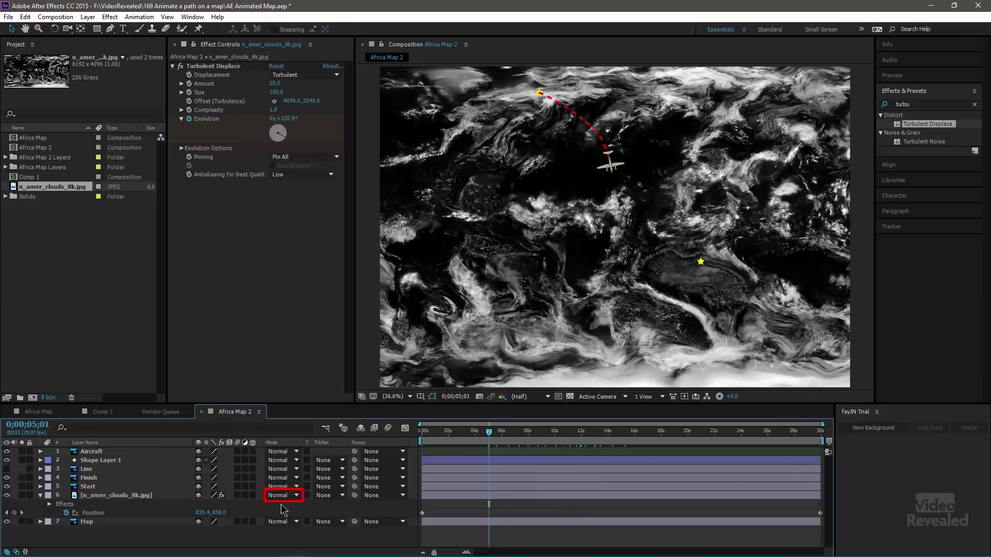
{"action": "left_click", "coordinate": [16, 552]}
{"action": "left_click", "coordinate": [8, 551]}
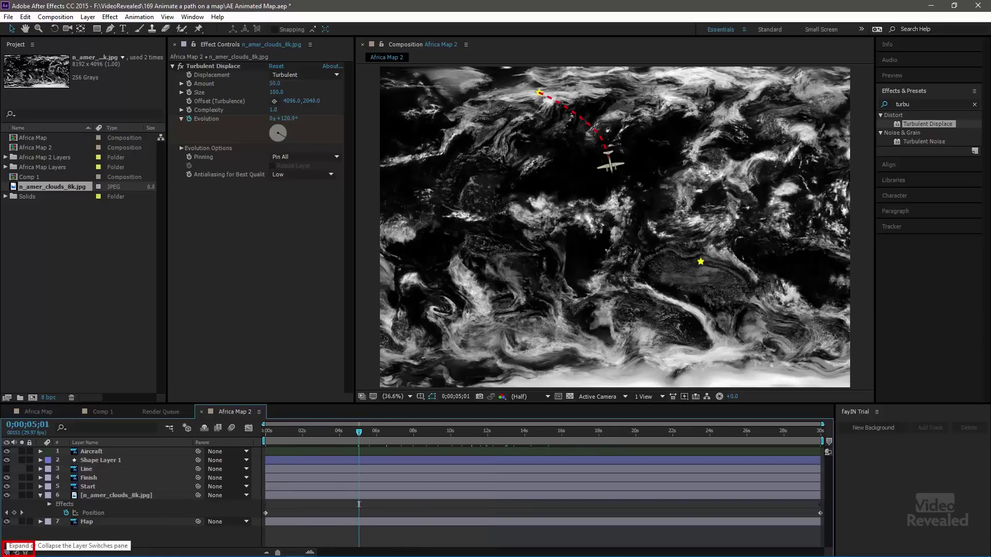
{"action": "left_click", "coordinate": [8, 551]}
{"action": "left_click", "coordinate": [16, 552]}
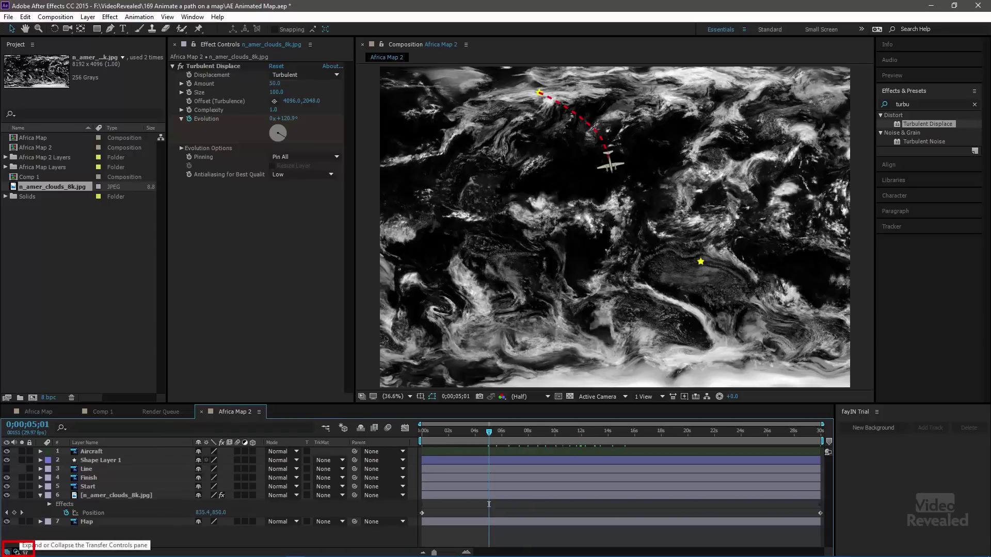
{"action": "left_click", "coordinate": [285, 495]}
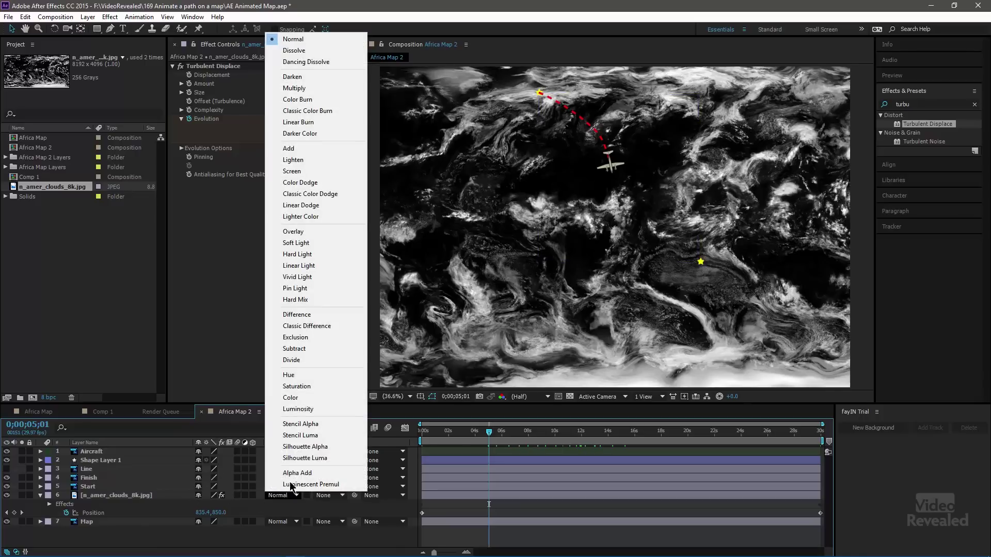
{"action": "left_click", "coordinate": [309, 172]}
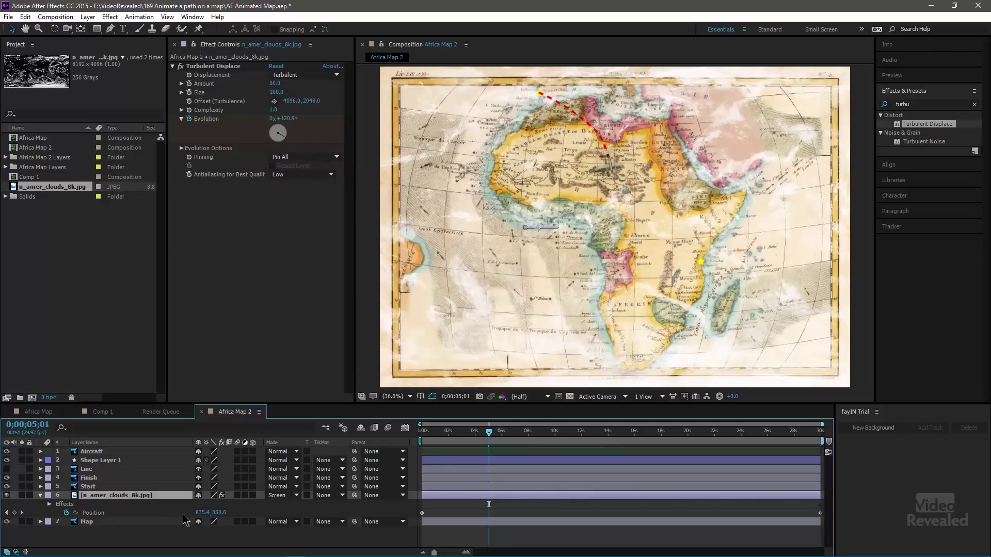
- Lower the cloud layer's Opacity to 41% and enlarge the composition view to fill the window
{"action": "key", "text": "t"}
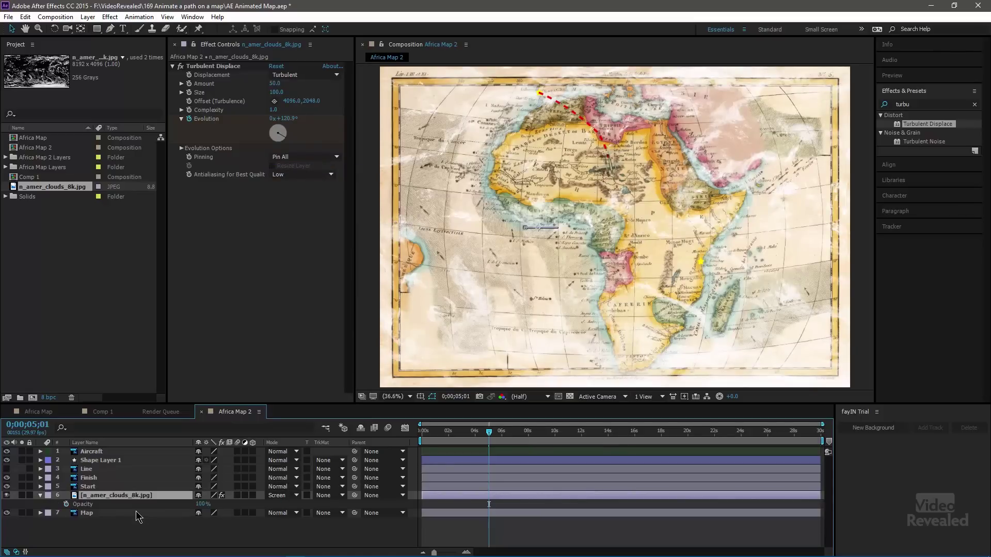
{"action": "left_click", "coordinate": [195, 503]}
{"action": "left_click_drag", "start_coordinate": [197, 504], "coordinate": [156, 503]}
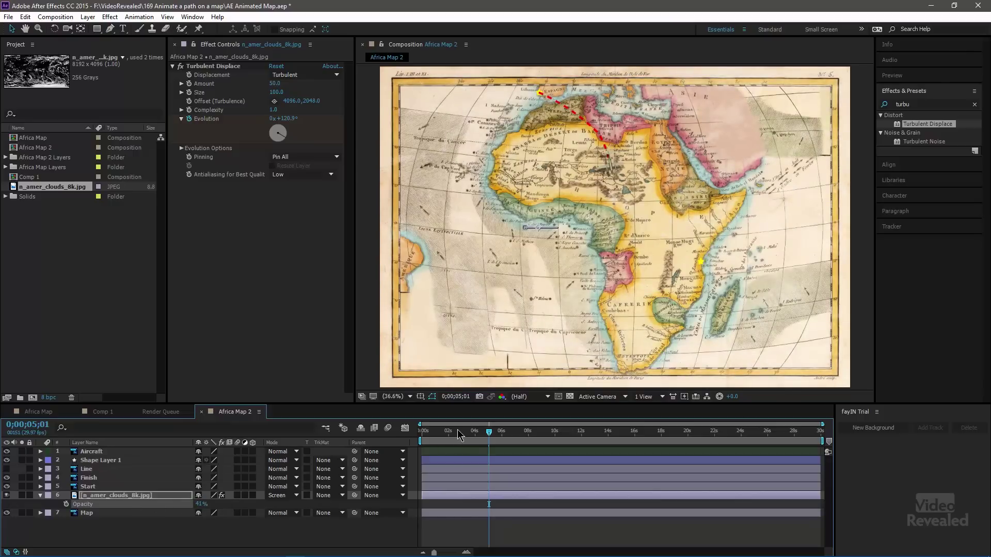
{"action": "key", "text": "grave"}
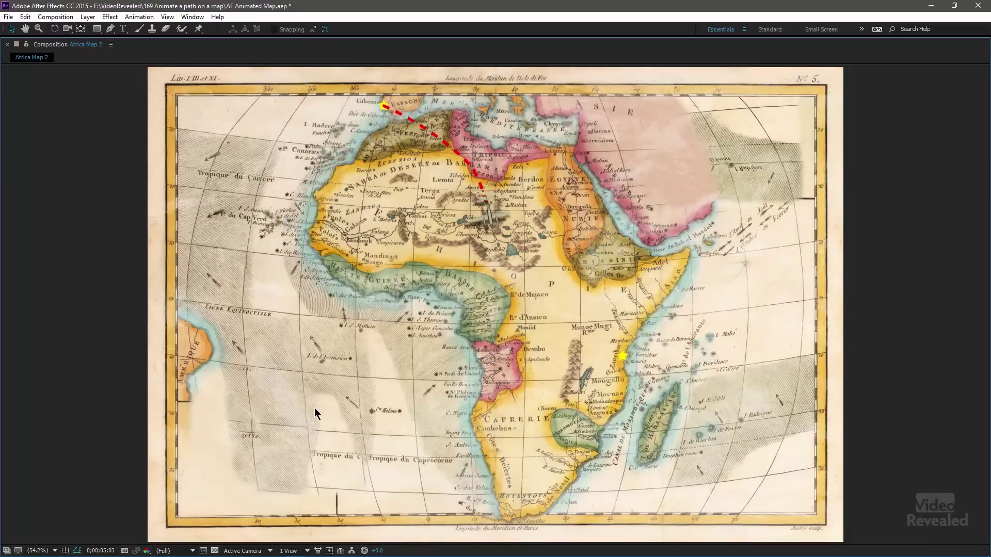
{"action": "key", "text": "grave"}
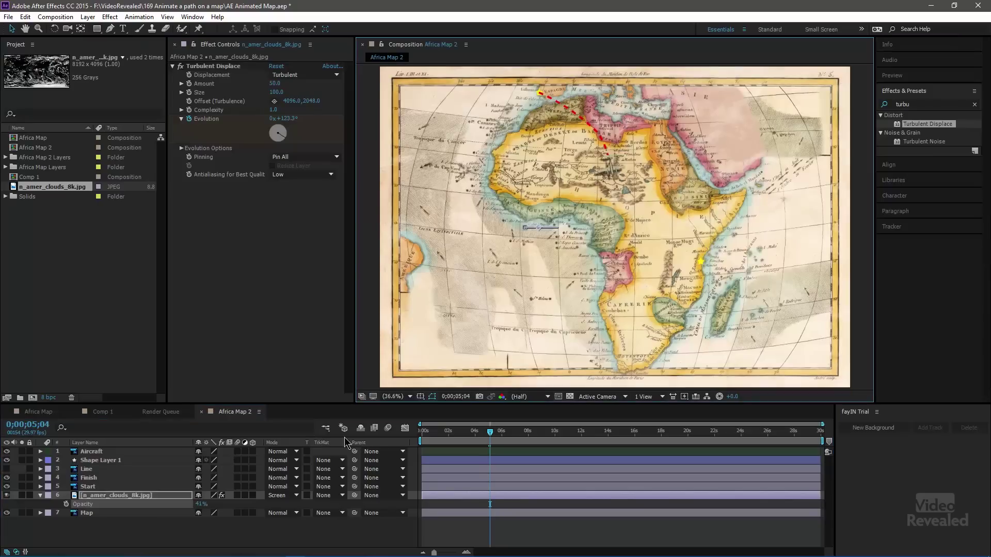